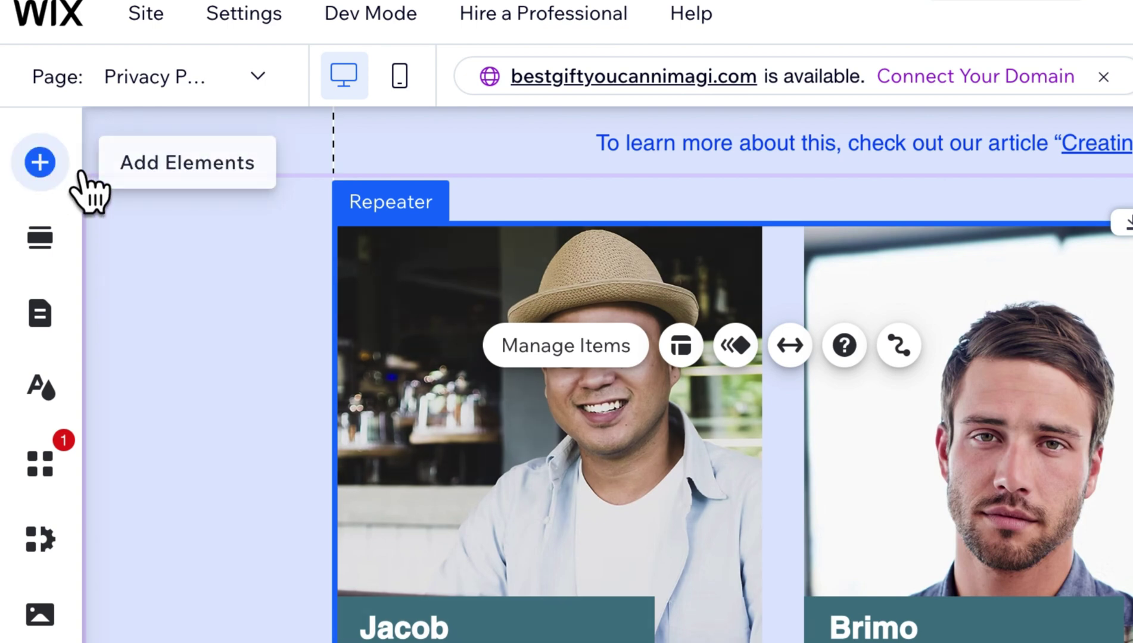
Add the plain light-blue themed button to the first repeater item and stretch it to cover the entire item.
left_click(54, 182)
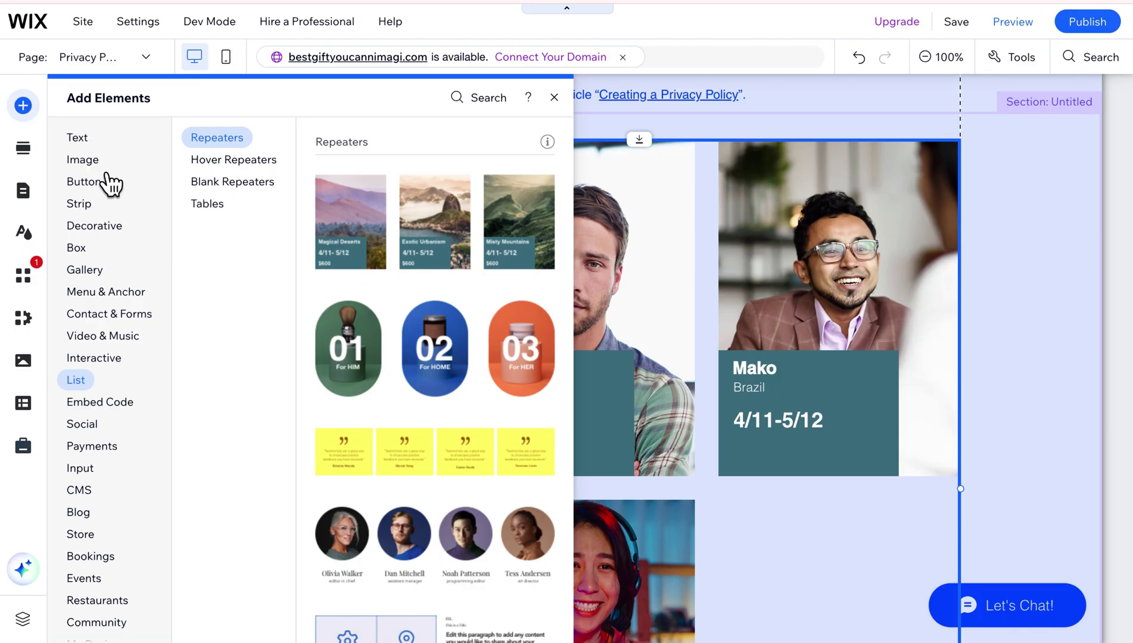
left_click(95, 185)
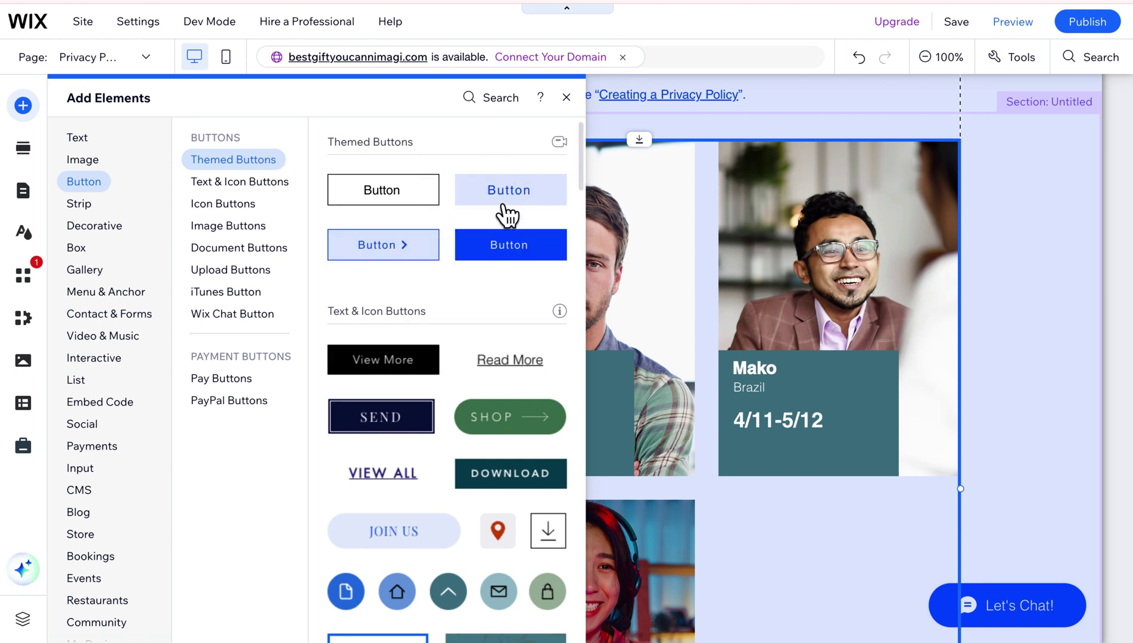
left_click_drag(511, 202, 297, 245)
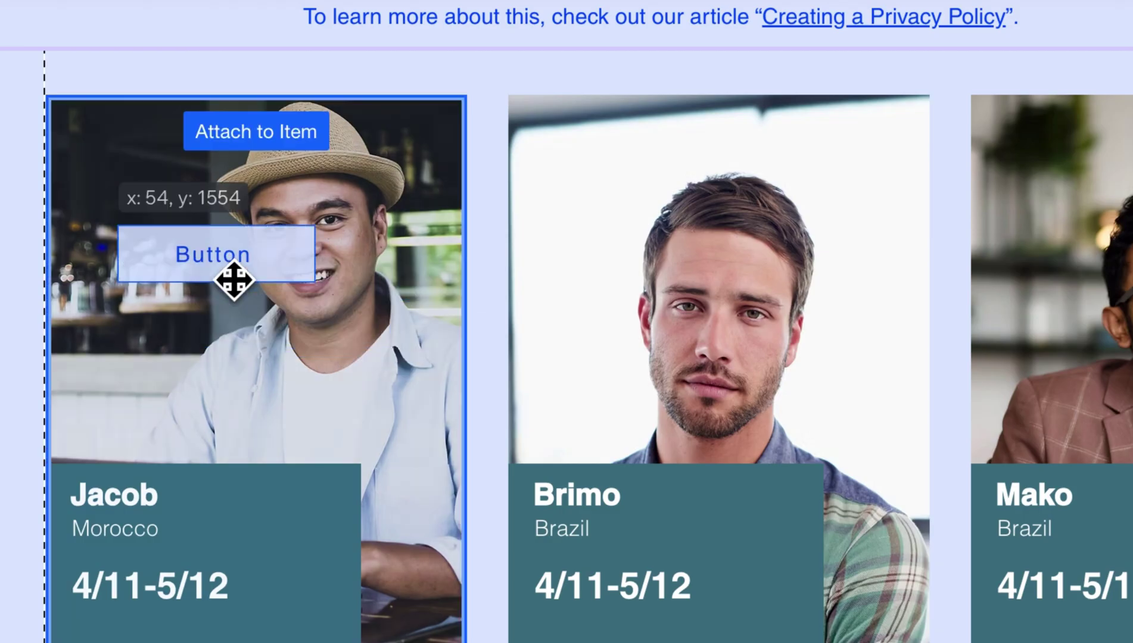
left_click_drag(234, 280, 233, 278)
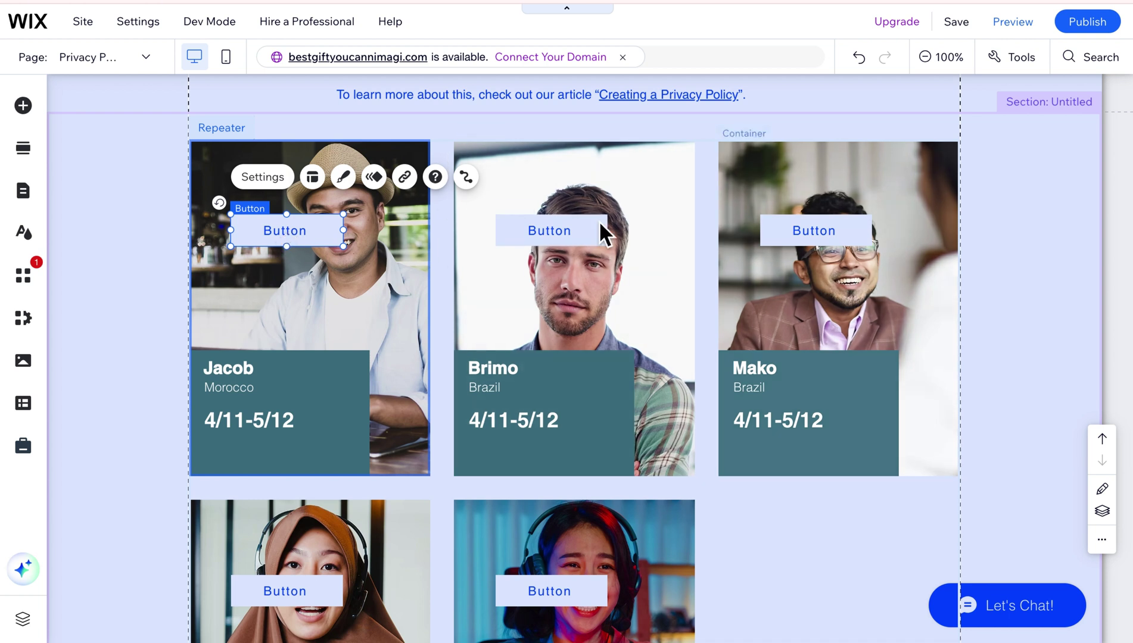
left_click_drag(273, 242, 235, 169)
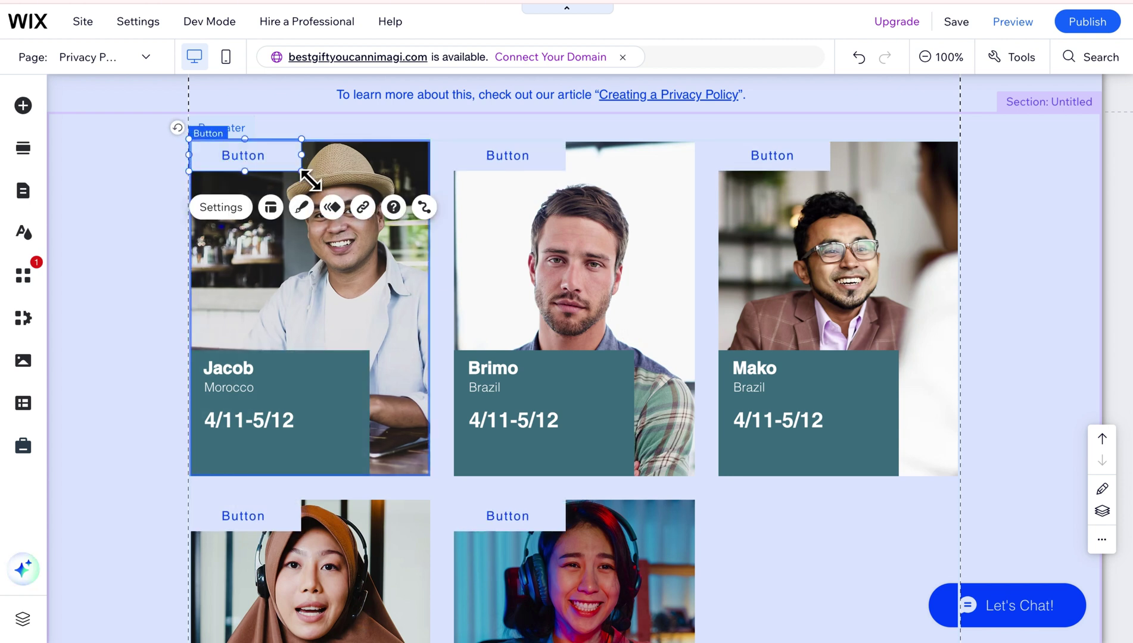
left_click_drag(309, 181, 435, 484)
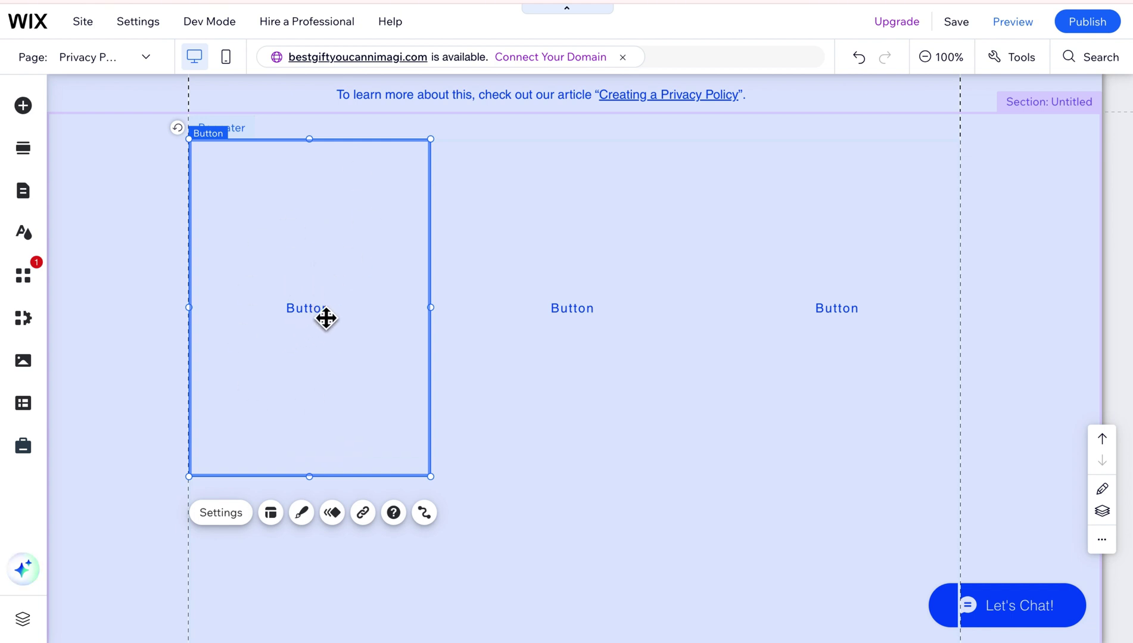
Set the opacity of the button's regular background fill to 0%.
left_click(316, 522)
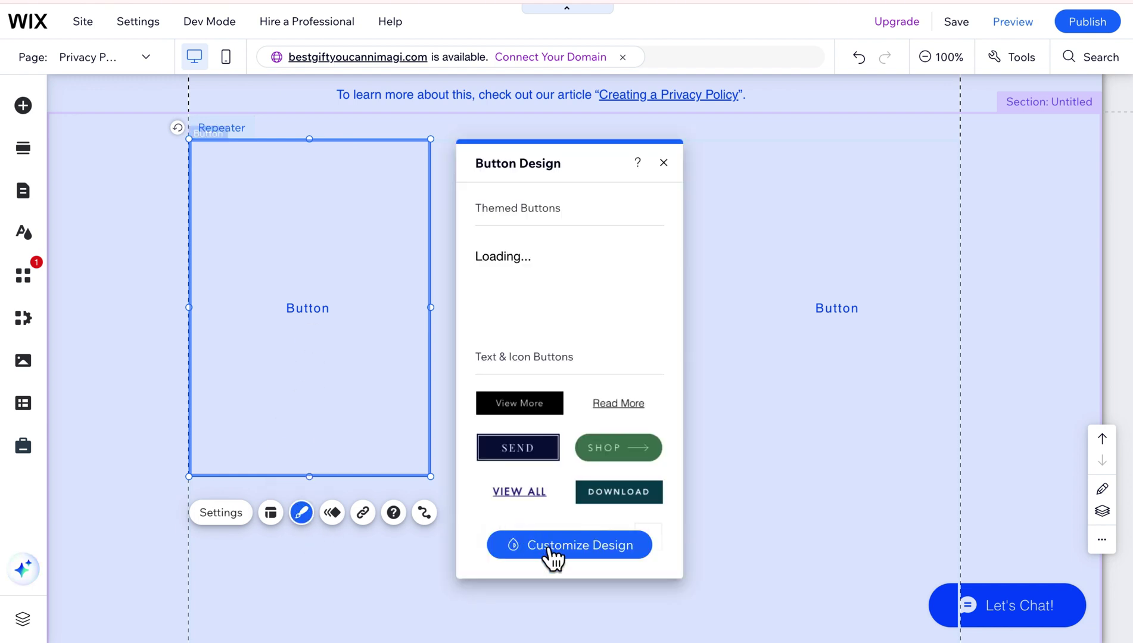
left_click(564, 545)
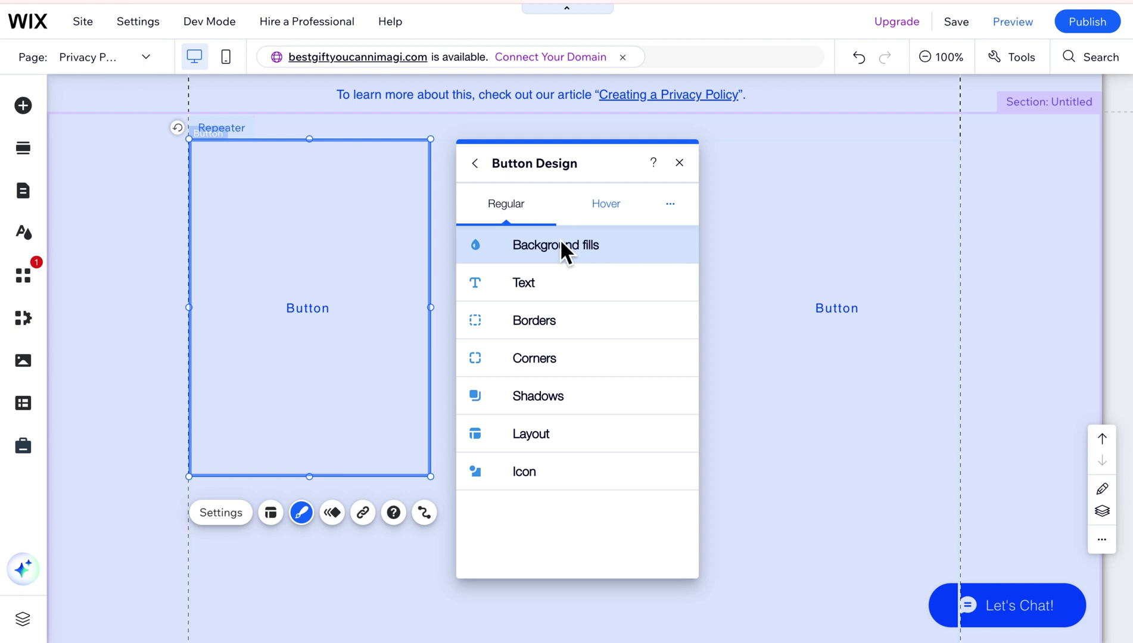
left_click(560, 244)
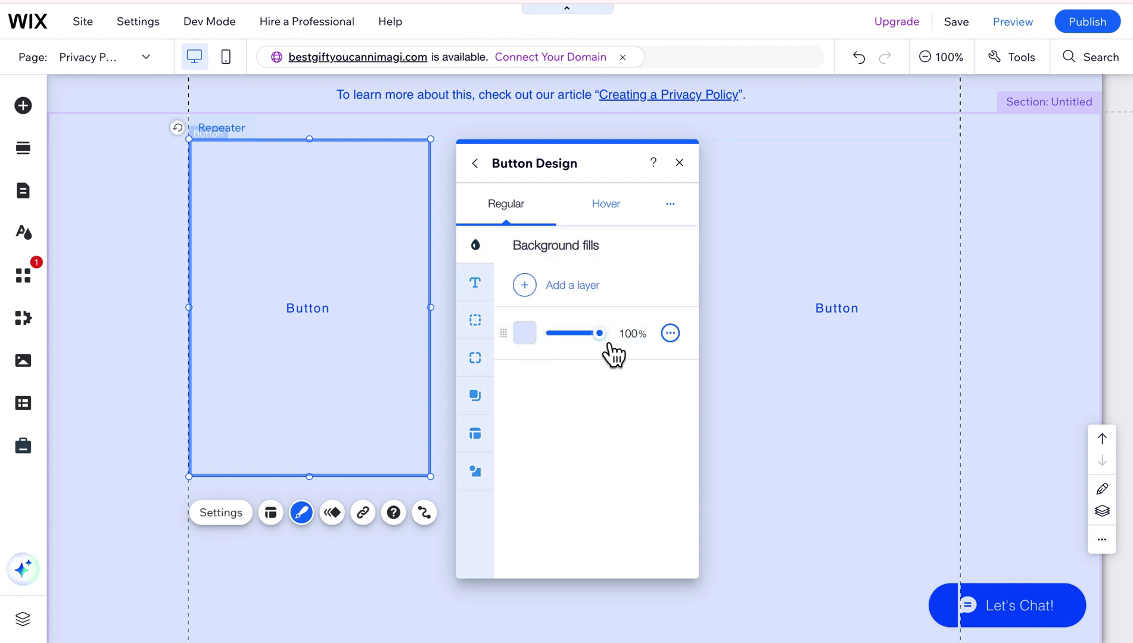
left_click_drag(609, 344, 541, 338)
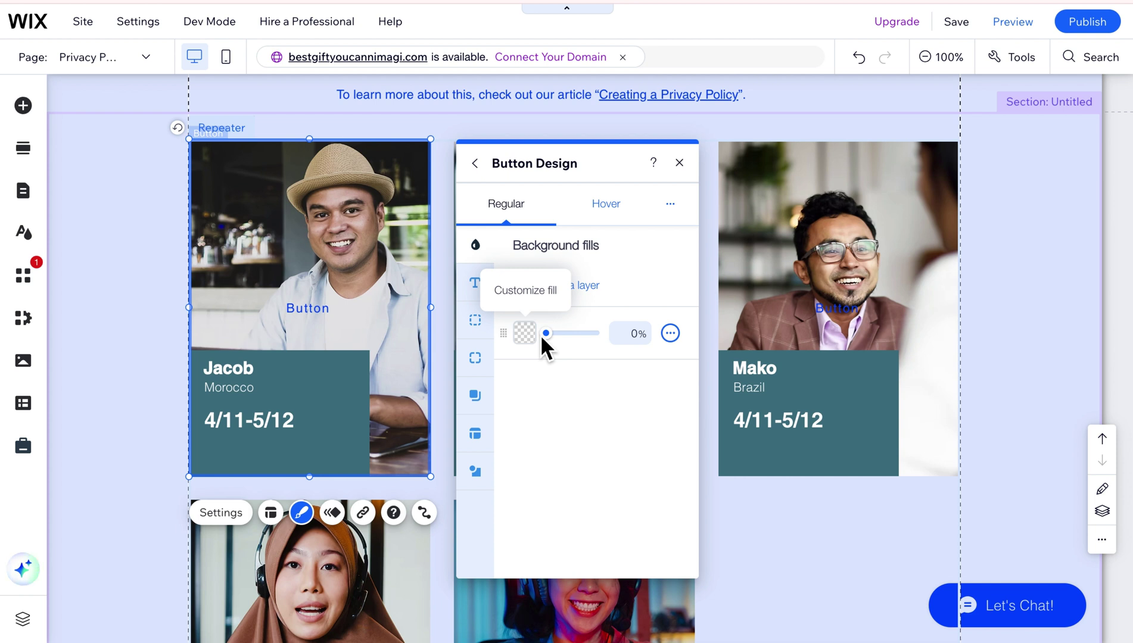
Set the button's layout to display Nothing so that its label is hidden.
left_click(271, 513)
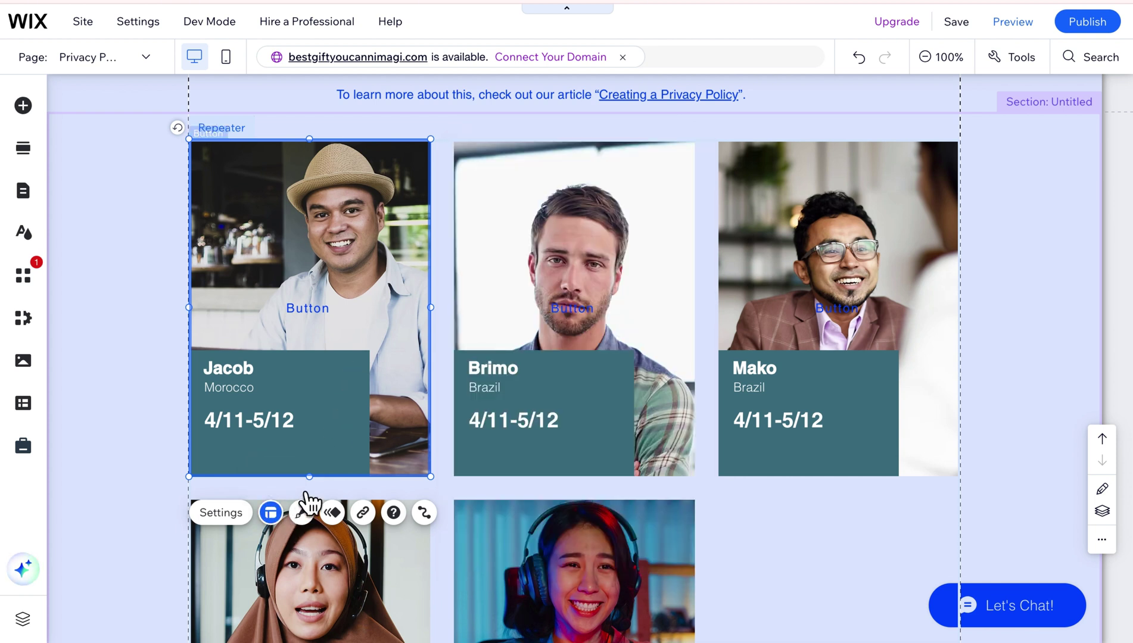
left_click(554, 239)
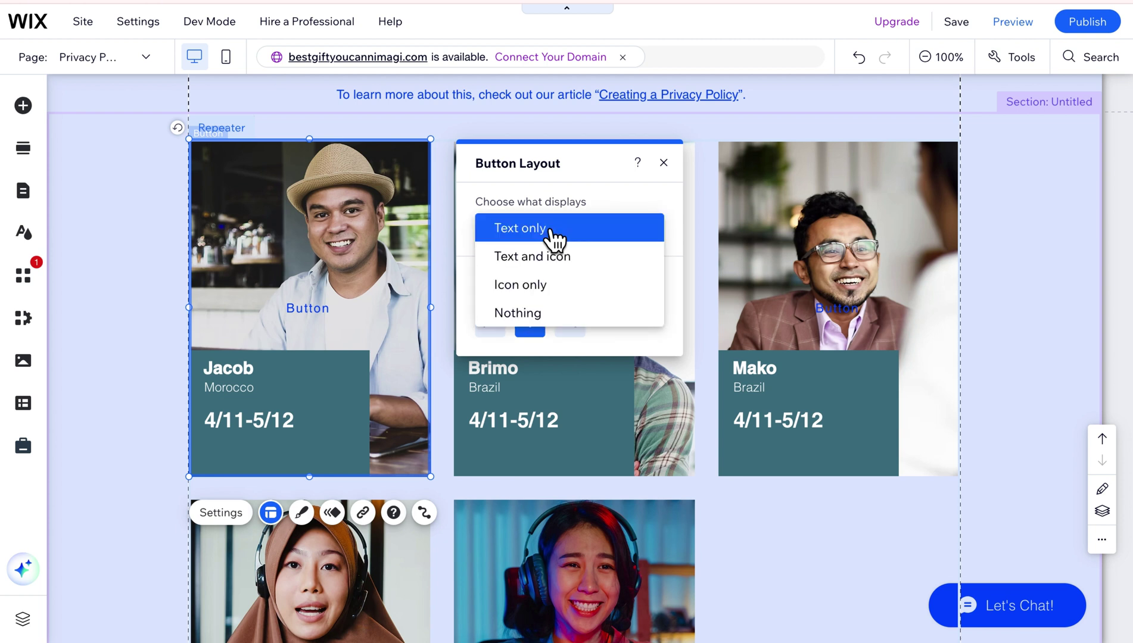
left_click(550, 318)
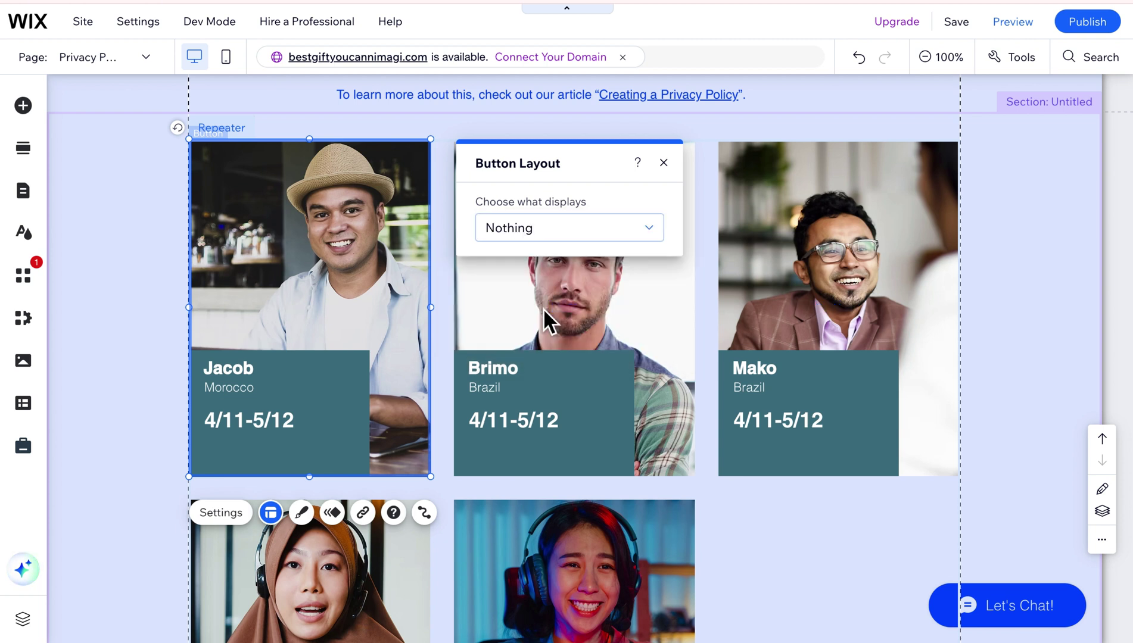
left_click(663, 163)
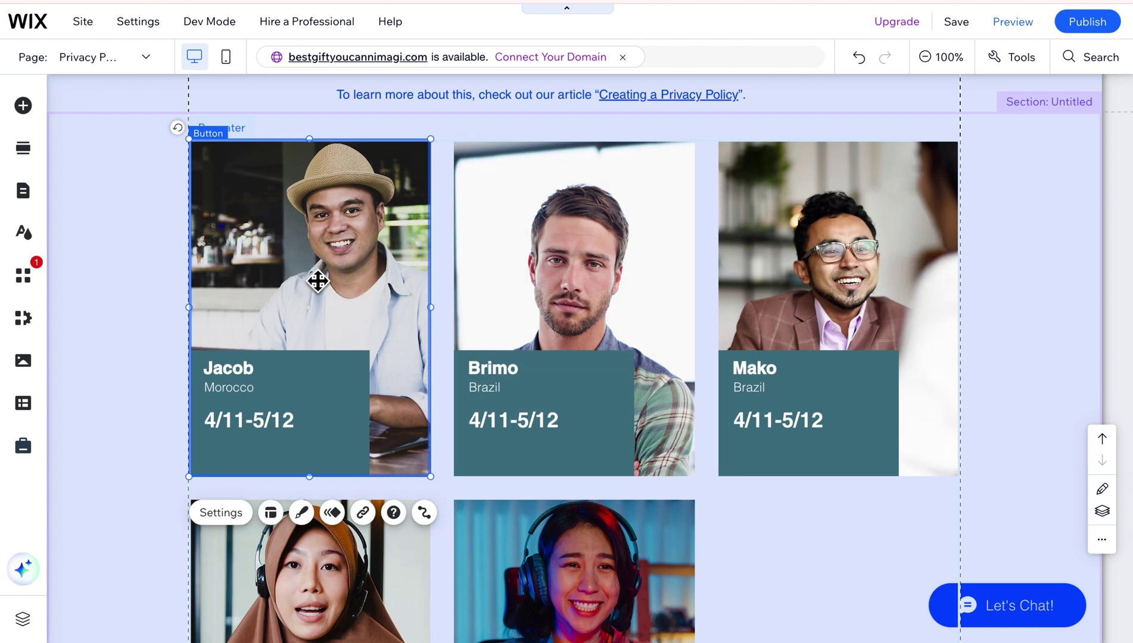
Link the first repeater item's button to the Shipping Policy page, opening in the current window.
left_click(363, 513)
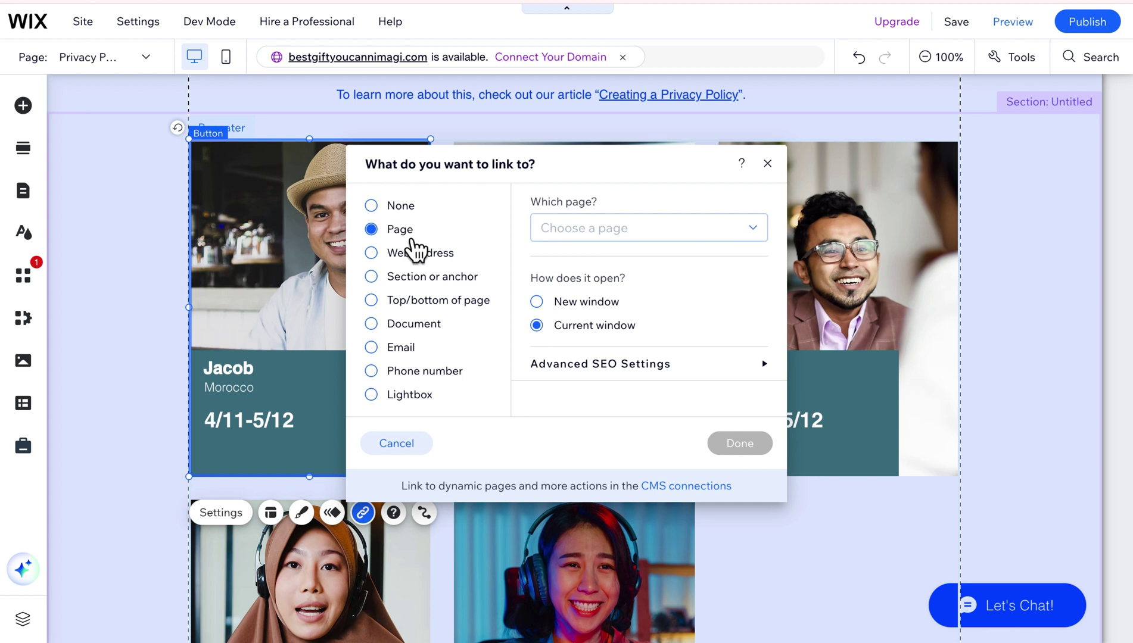
left_click(585, 233)
scroll(614, 357, "up", 1)
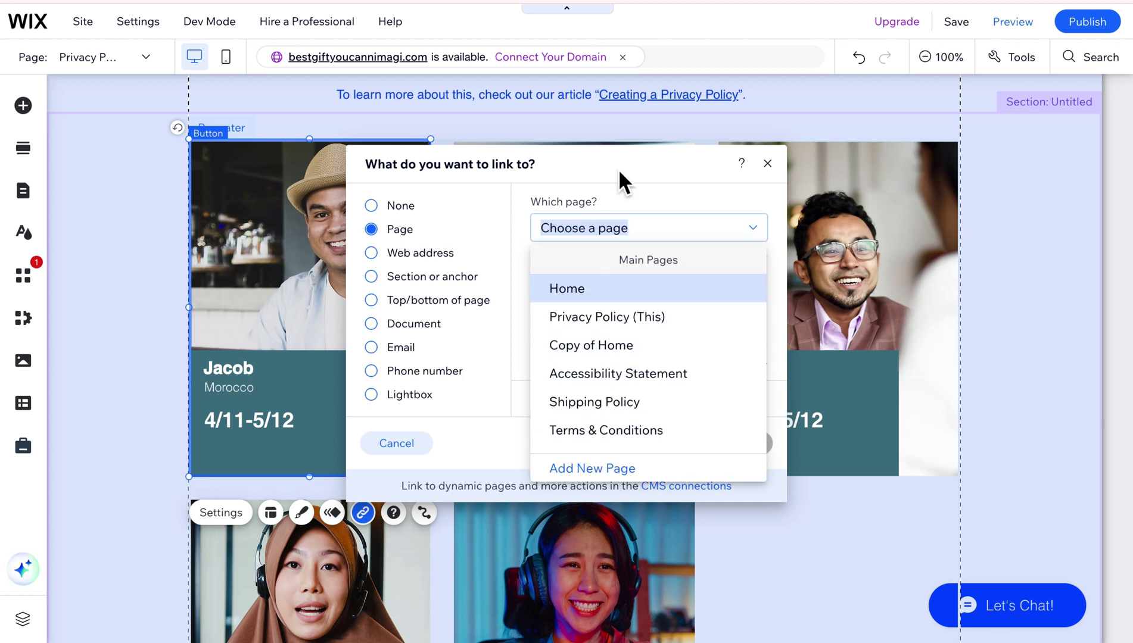
scroll(635, 354, "down", 1)
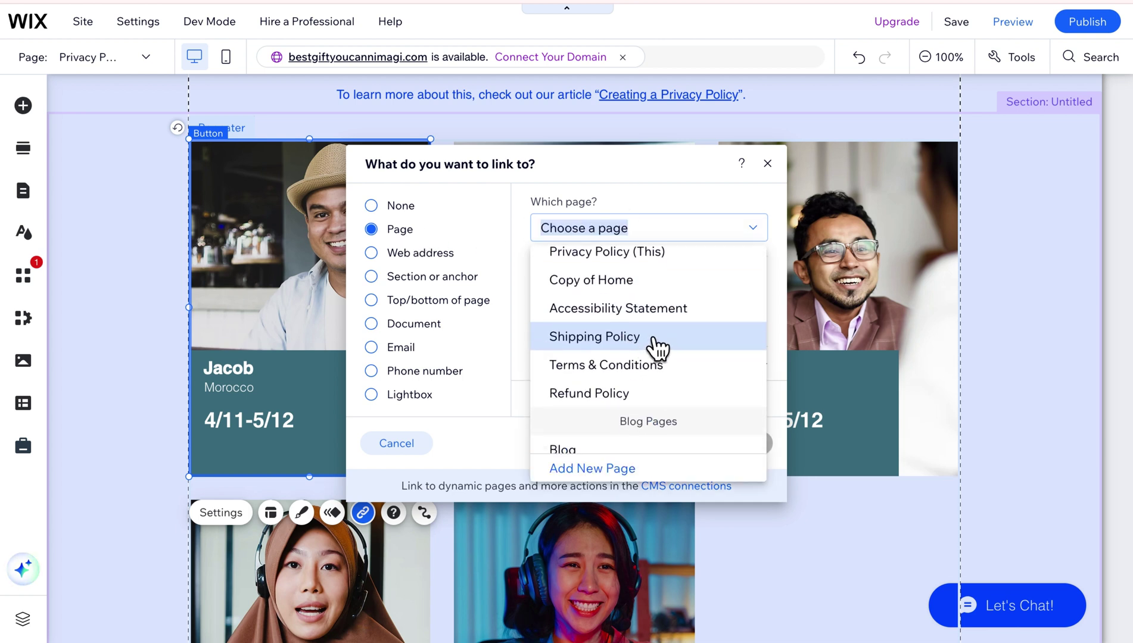
scroll(662, 355, "up", 1)
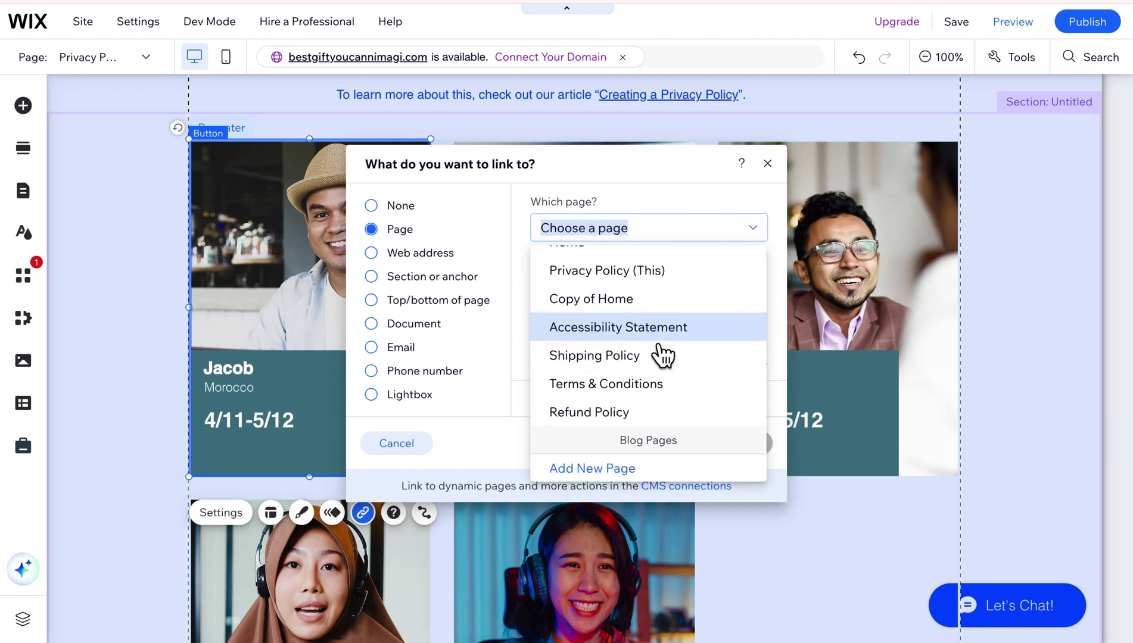
left_click(689, 364)
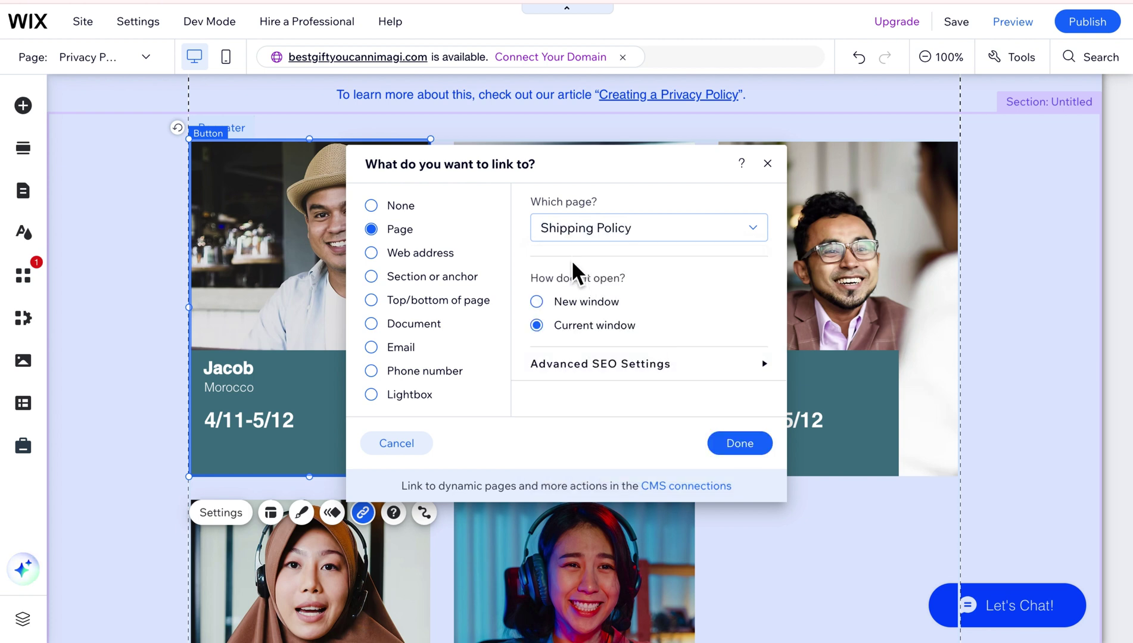
left_click(588, 237)
key("Escape")
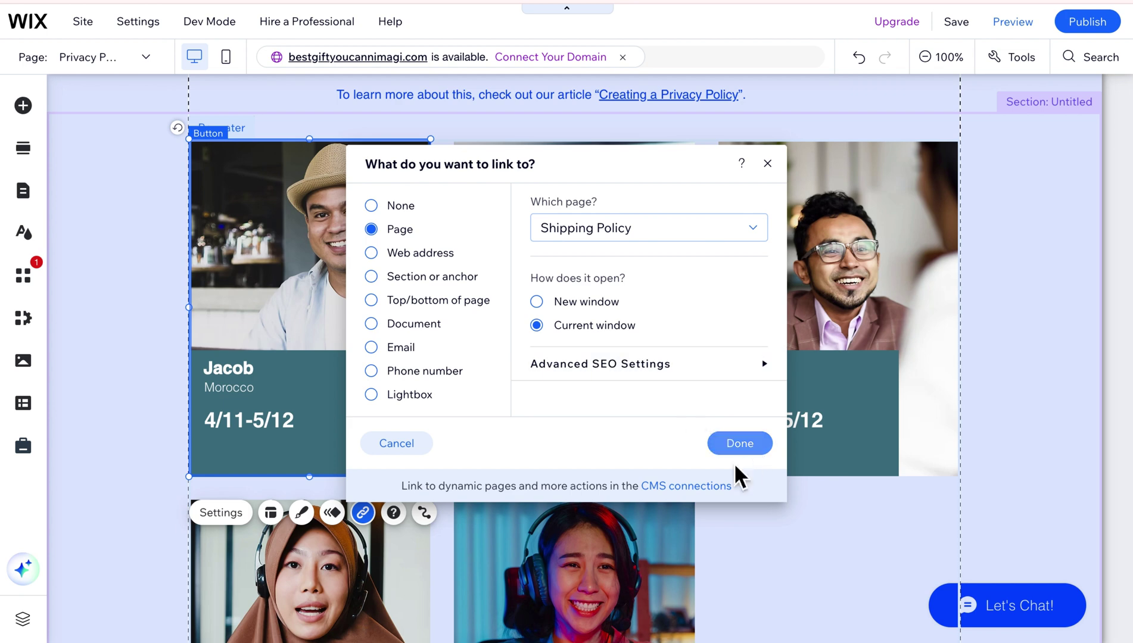
left_click(739, 444)
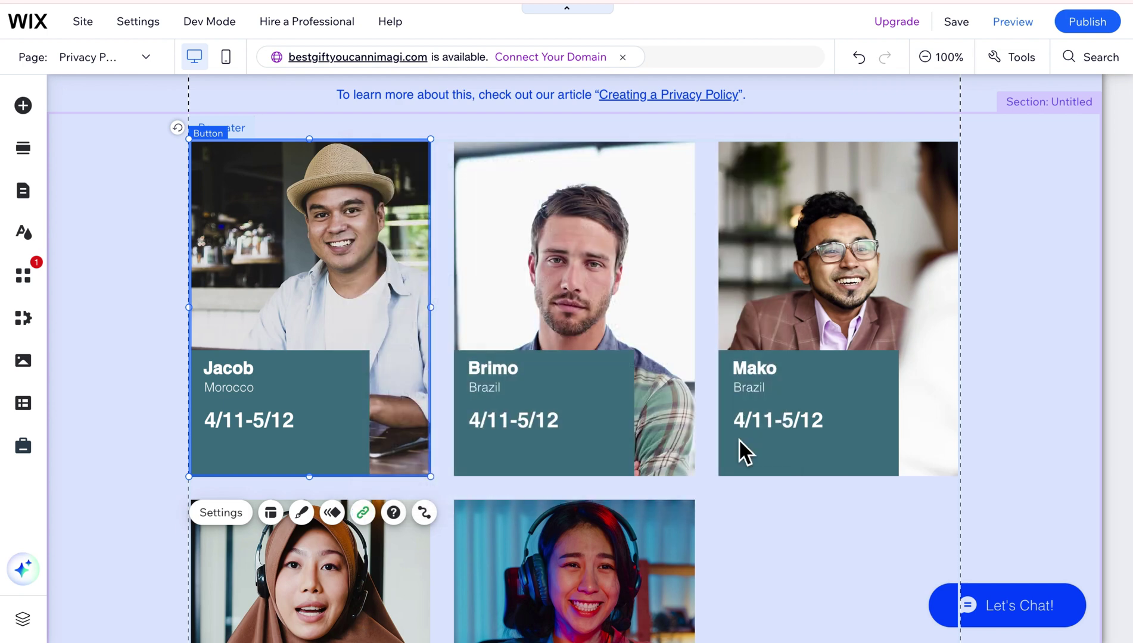
Check the link settings of the first repeater item's button and close them without changes.
scroll(346, 270, "up", 1)
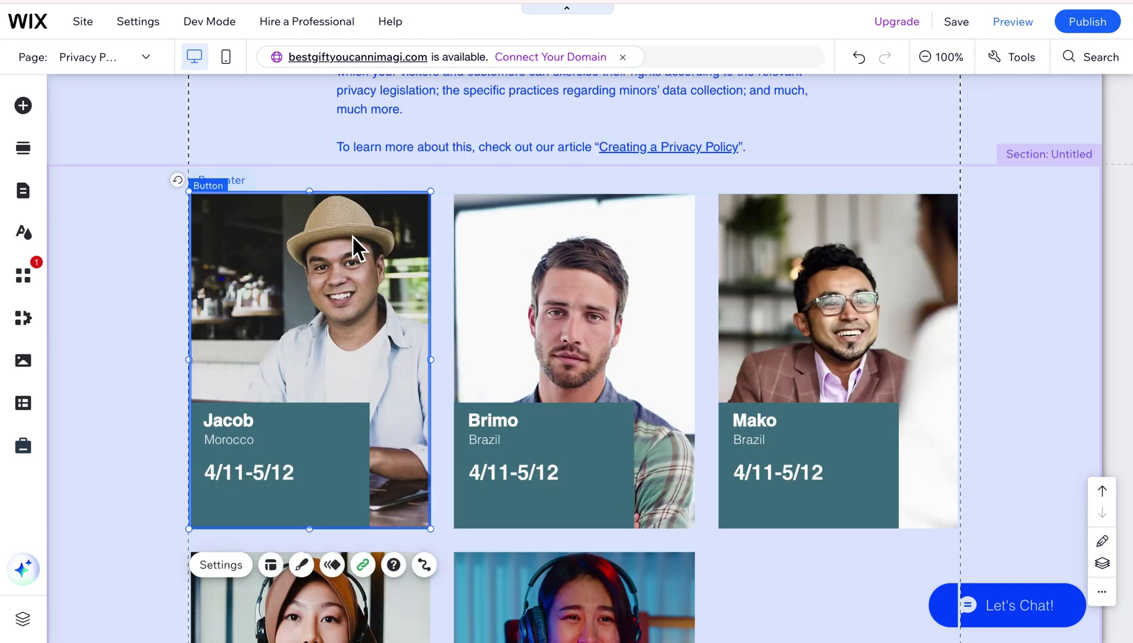
left_click(363, 564)
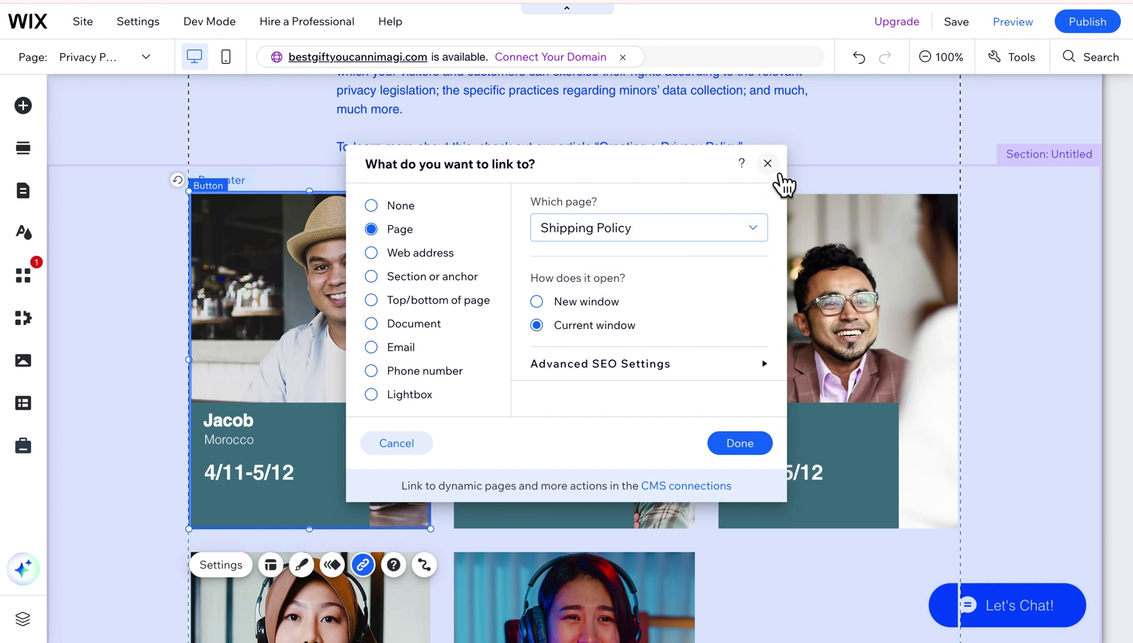
left_click(769, 164)
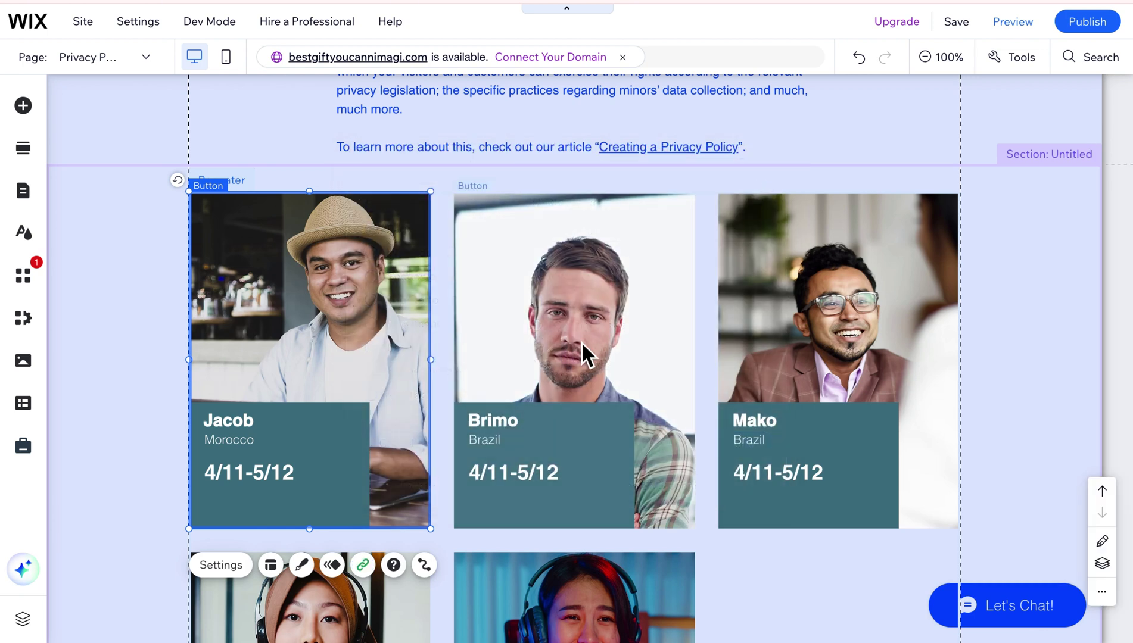
Link the button over the second repeater item to the Shipping Policy page.
left_click(581, 342)
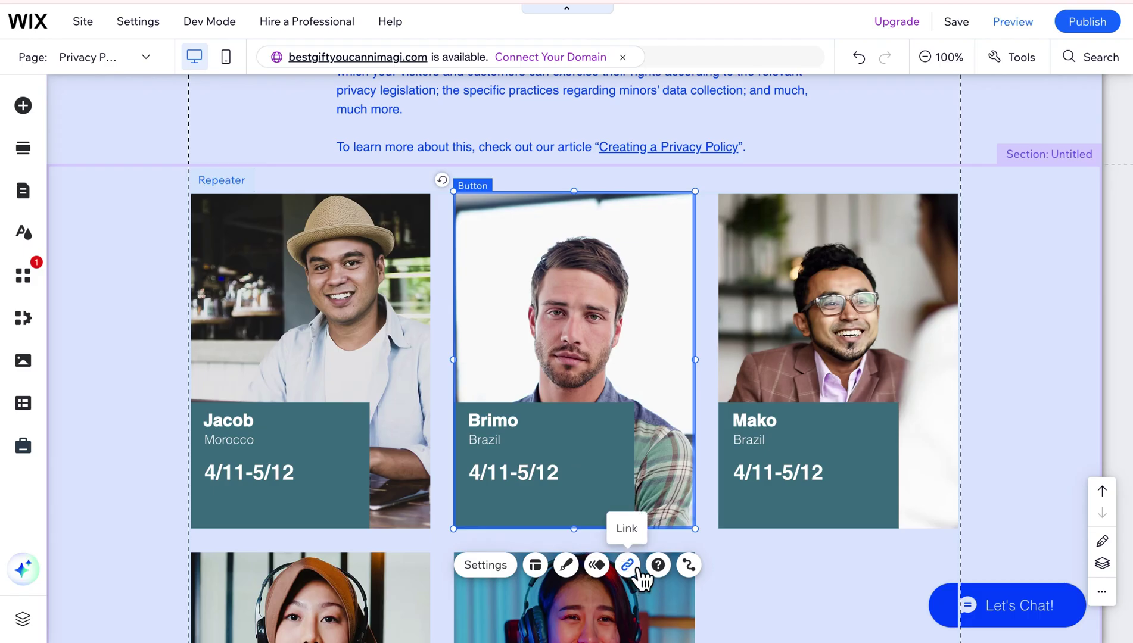
left_click(628, 565)
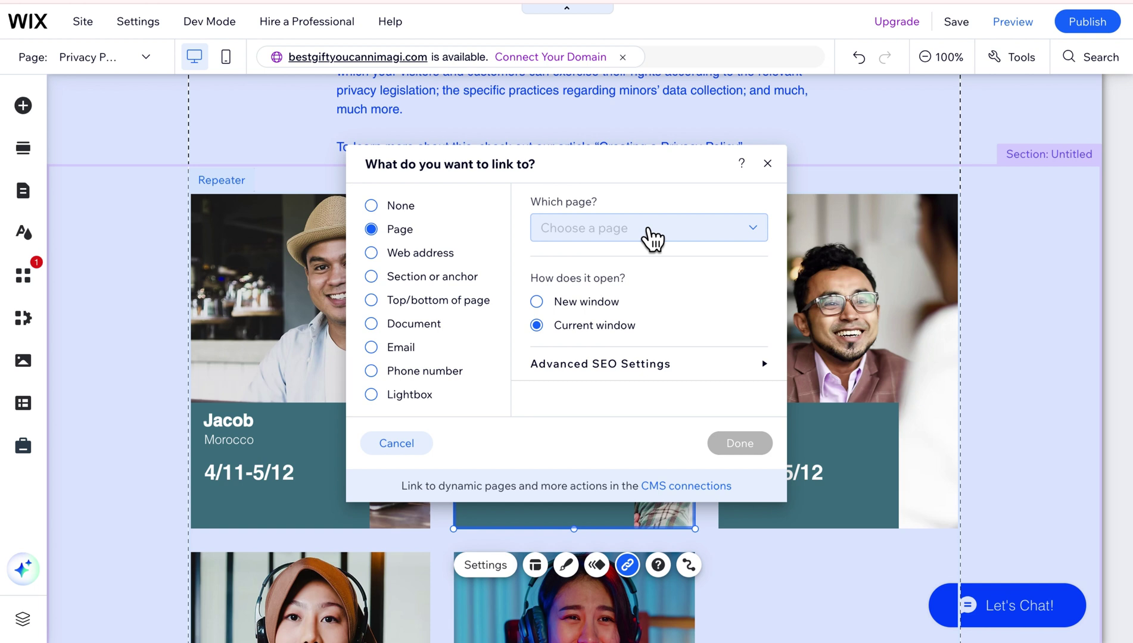
left_click(653, 239)
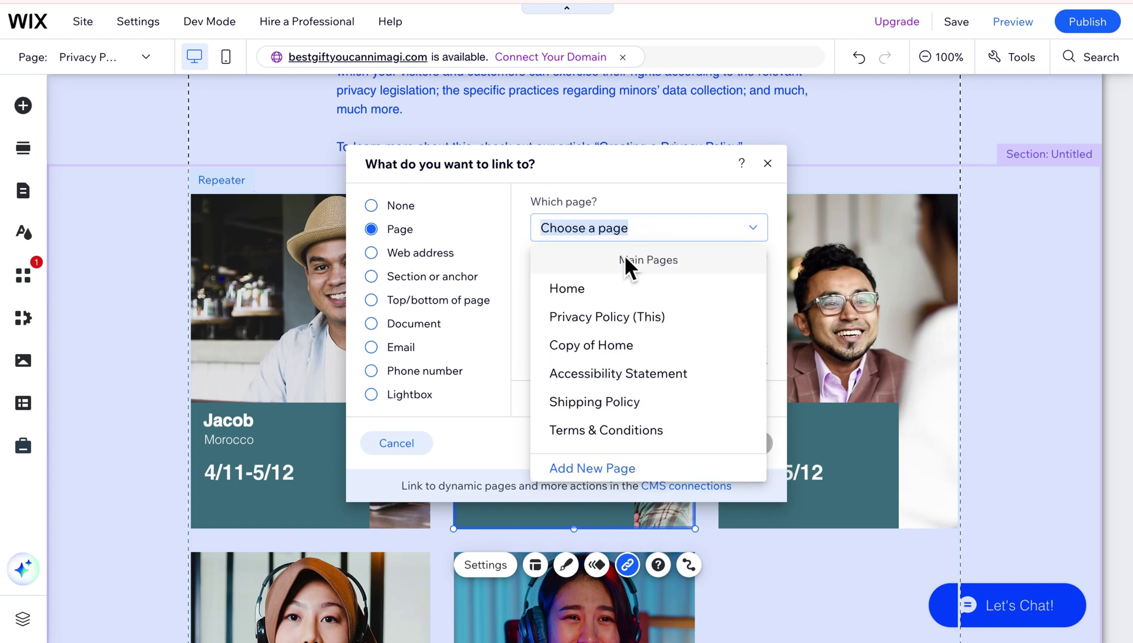
left_click(633, 407)
left_click(743, 453)
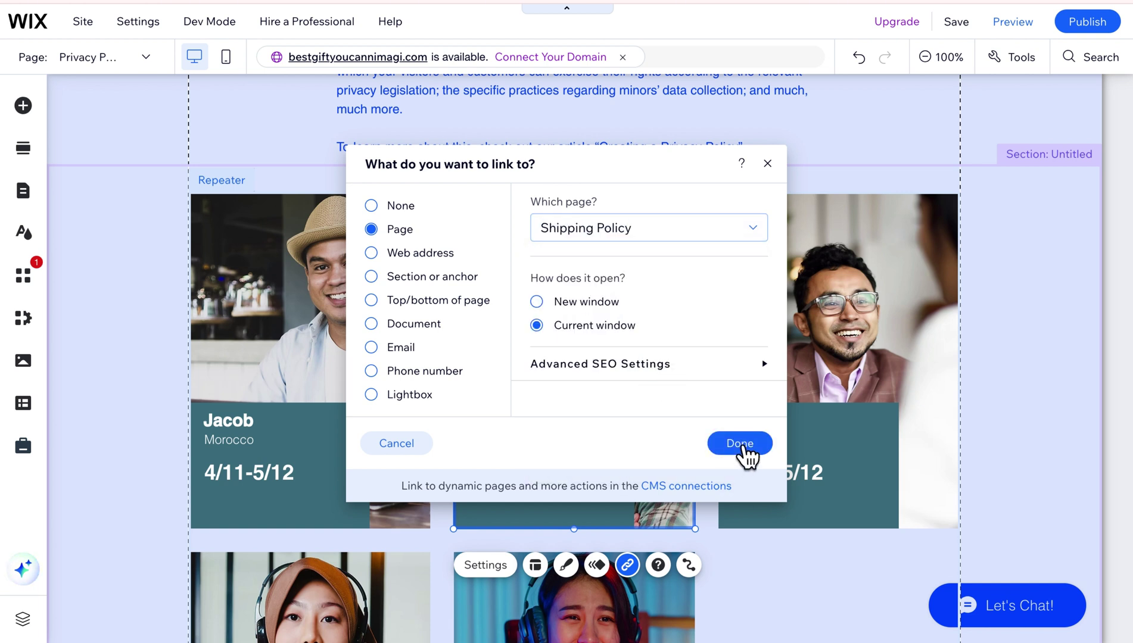
Preview the site and test the first repeater item's link on the Privacy Policy page.
left_click(1013, 22)
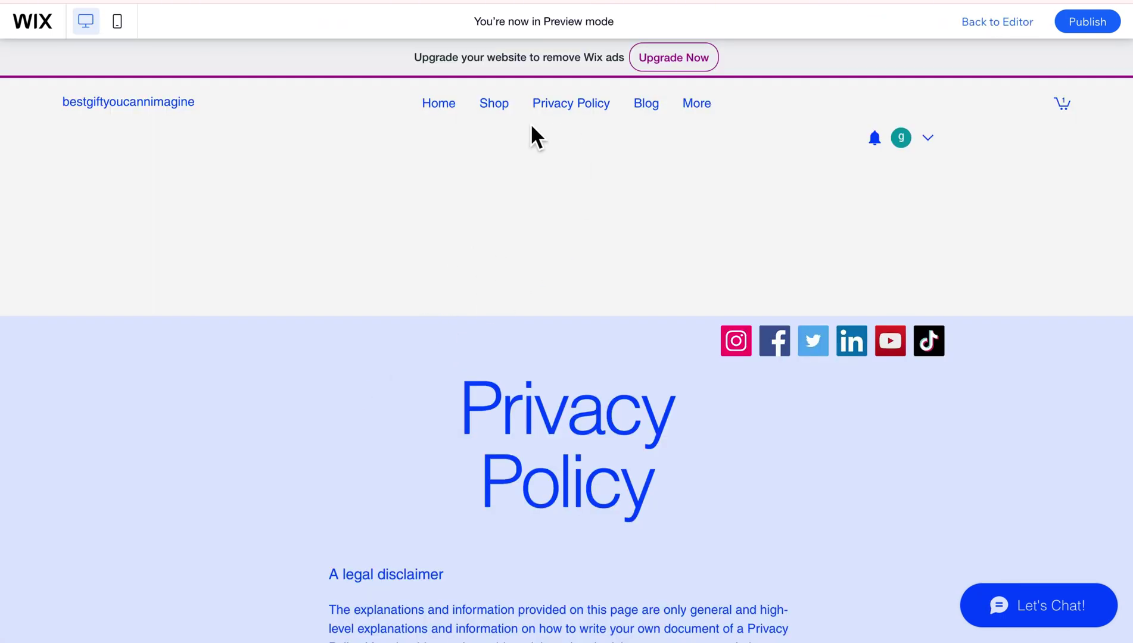
scroll(426, 330, "down", 10)
scroll(426, 330, "down", 7)
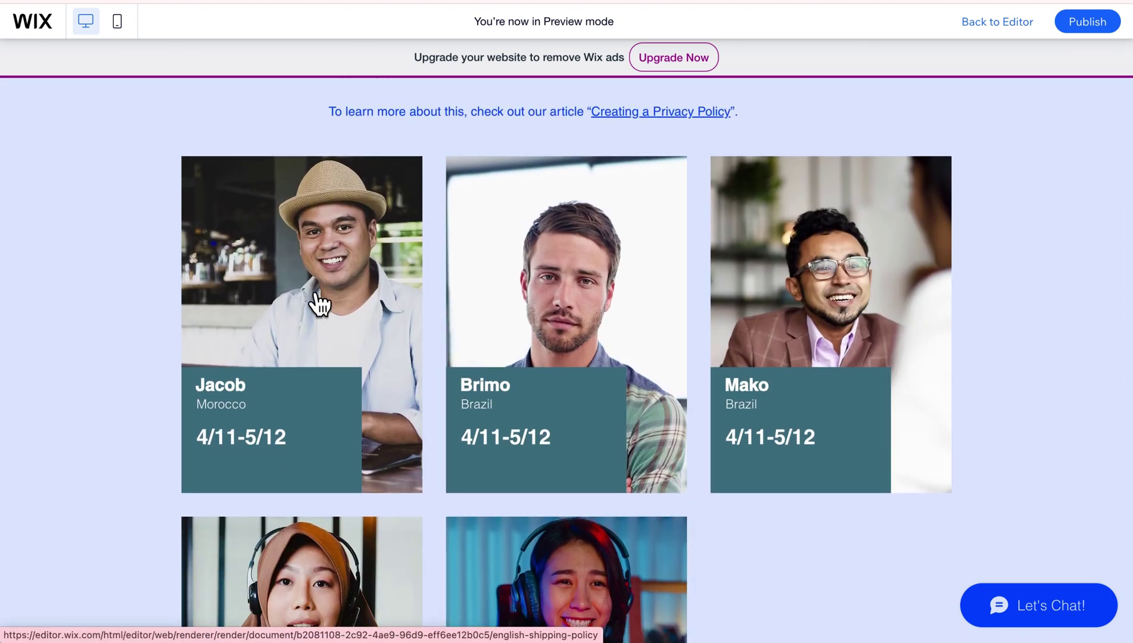
left_click(286, 263)
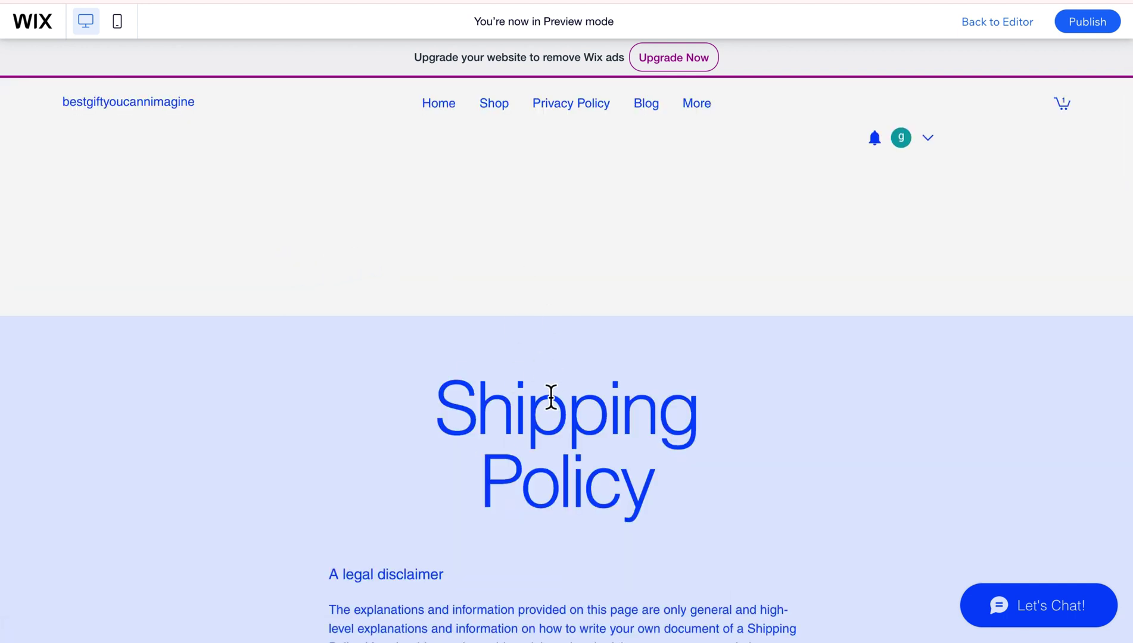
Return to the Privacy Policy page in the preview and test the second repeater item's link.
left_click(594, 110)
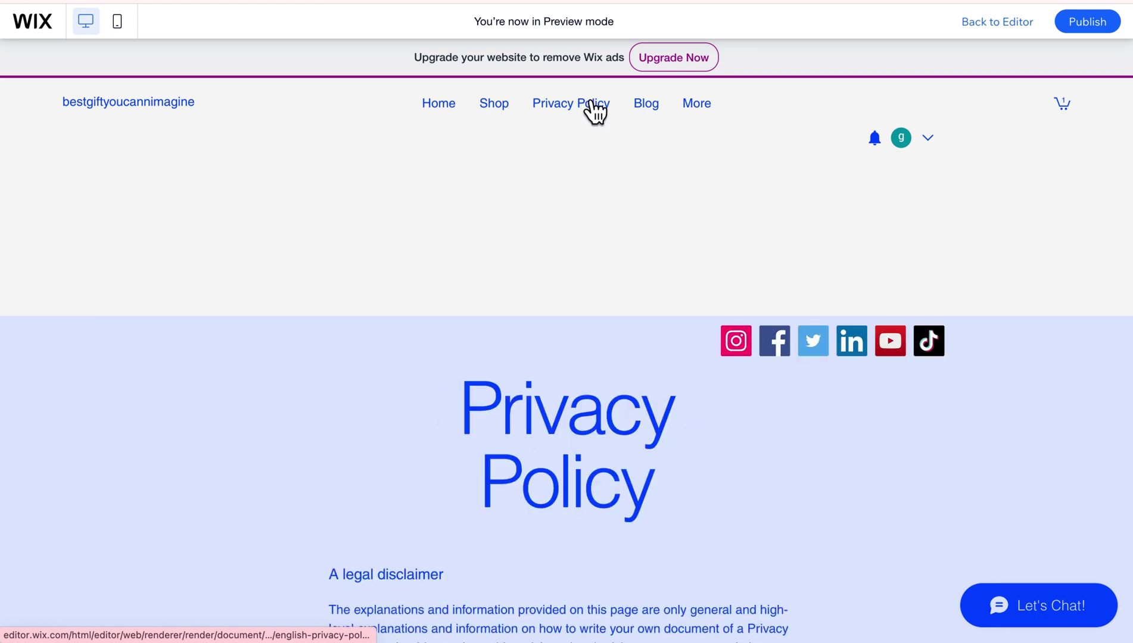
scroll(469, 332, "down", 5)
scroll(467, 331, "down", 10)
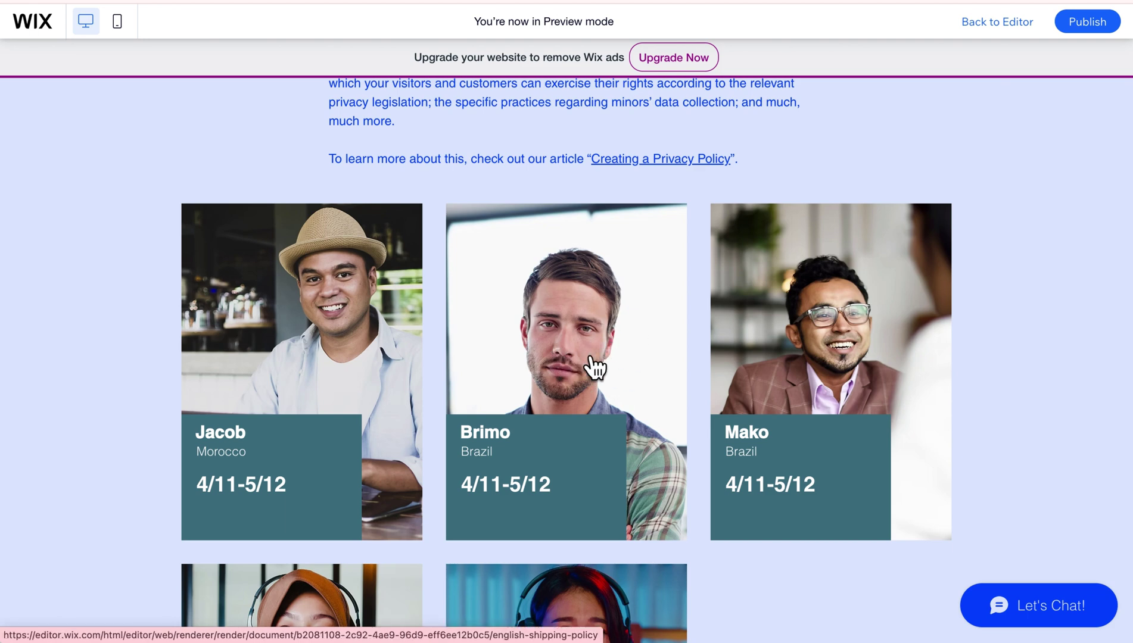
left_click(591, 357)
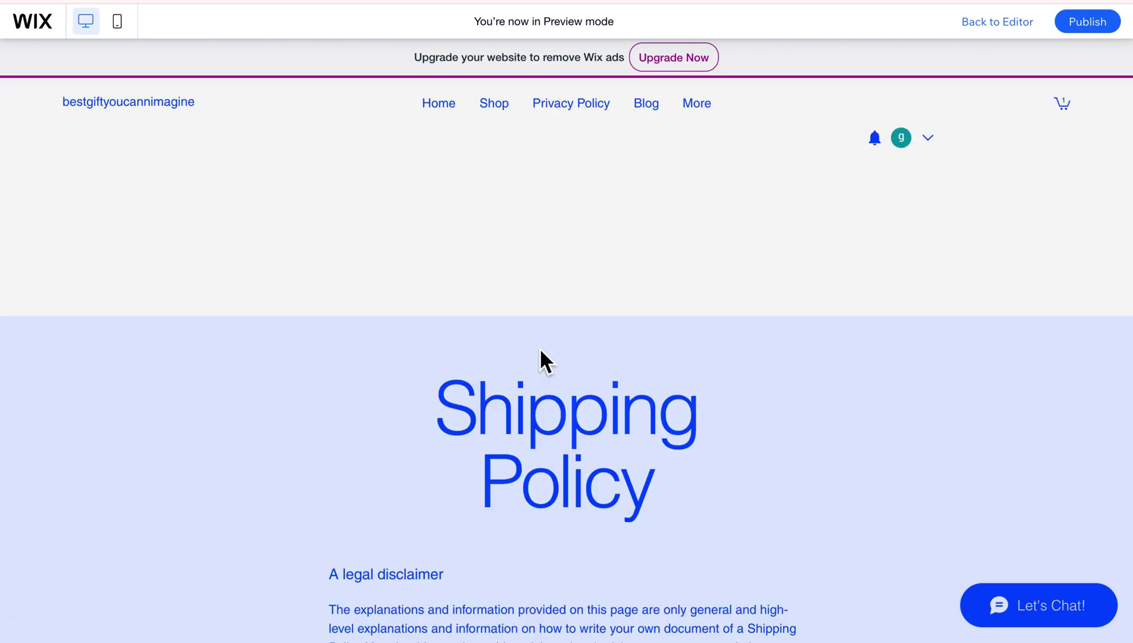
scroll(510, 414, "down", 3)
scroll(509, 411, "up", 3)
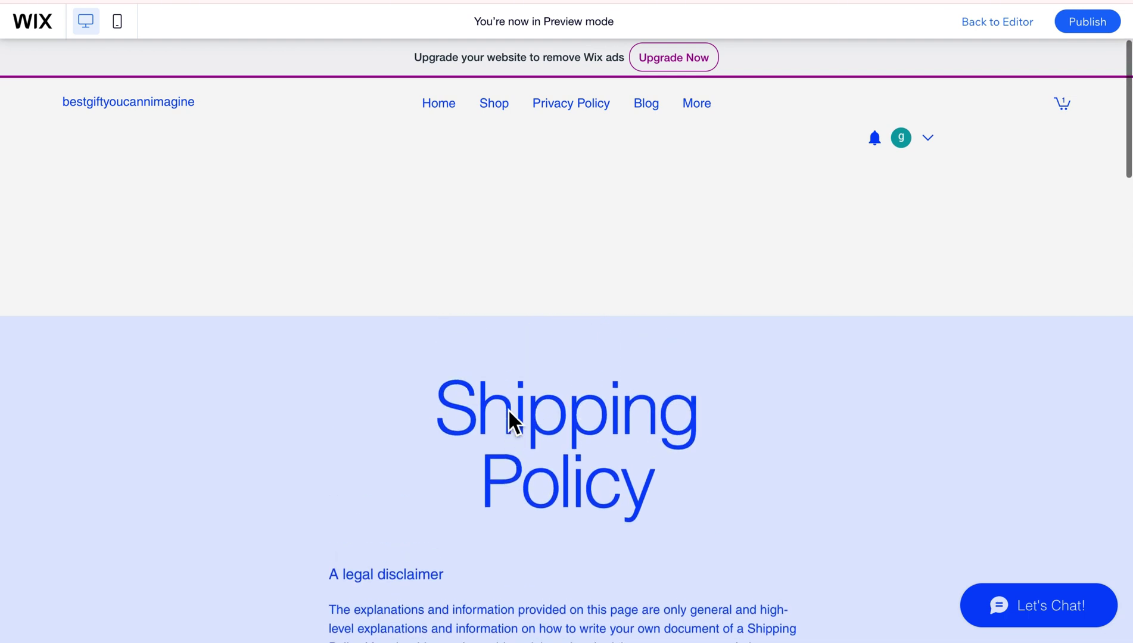
Return to the Privacy Policy page in the preview and go back to editing its repeater.
left_click(588, 108)
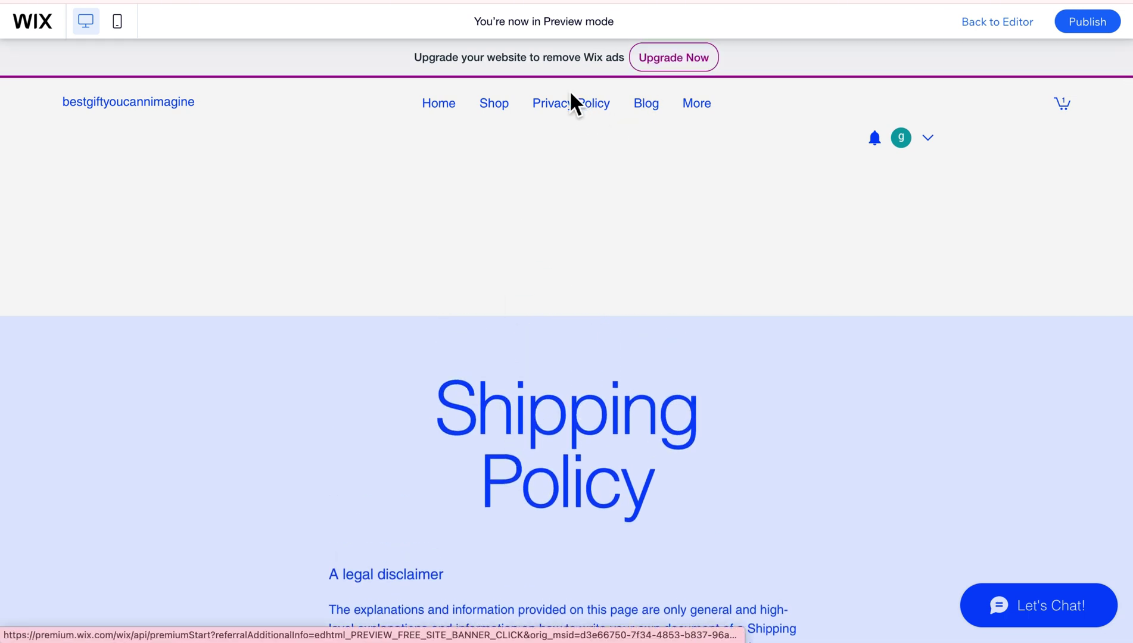
left_click(1003, 31)
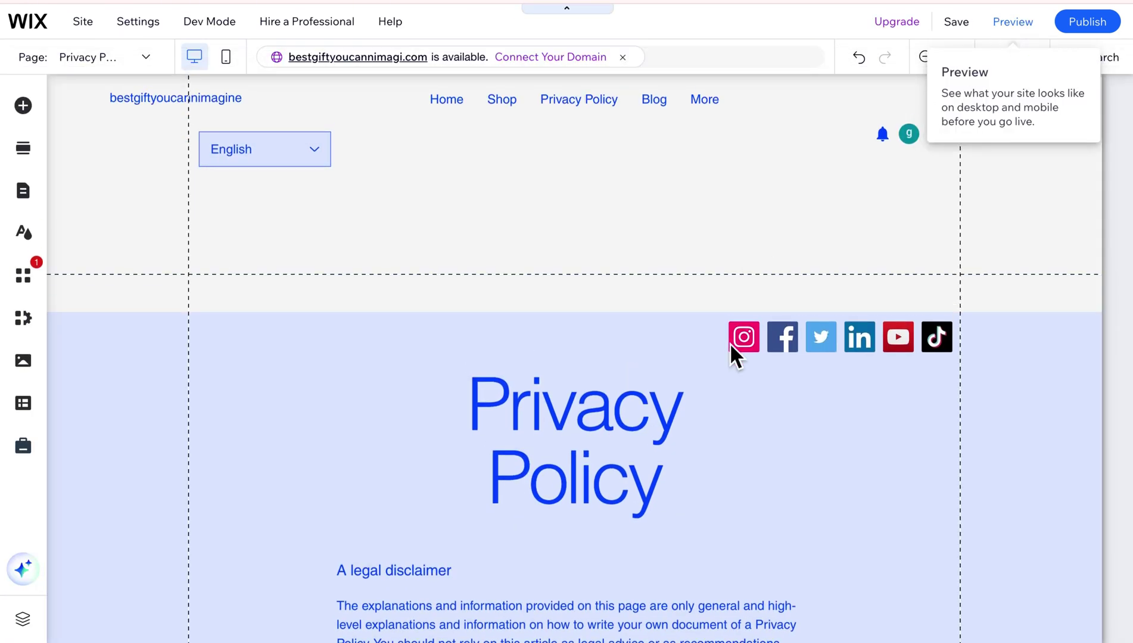
scroll(729, 344, "down", 4)
scroll(729, 342, "down", 2)
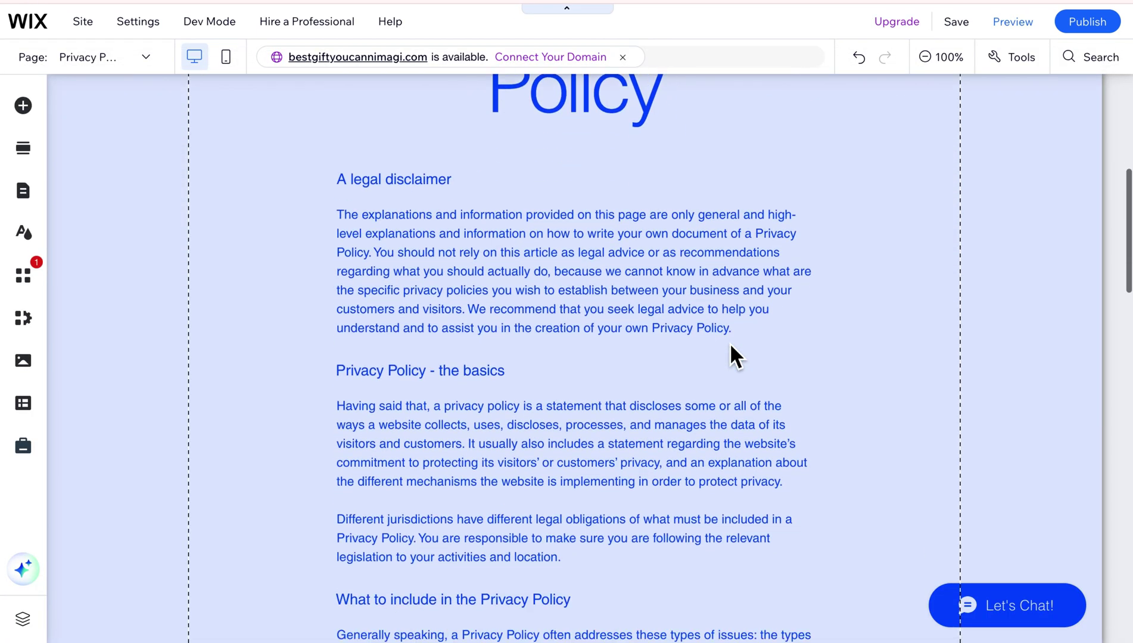
scroll(729, 342, "down", 10)
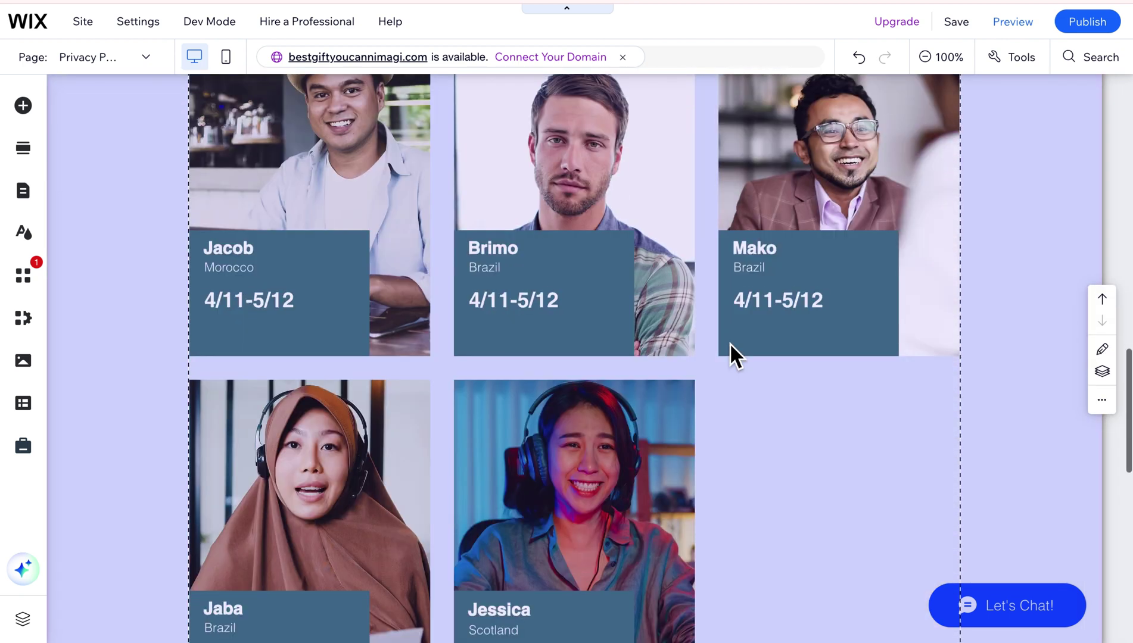
scroll(730, 343, "up", 2)
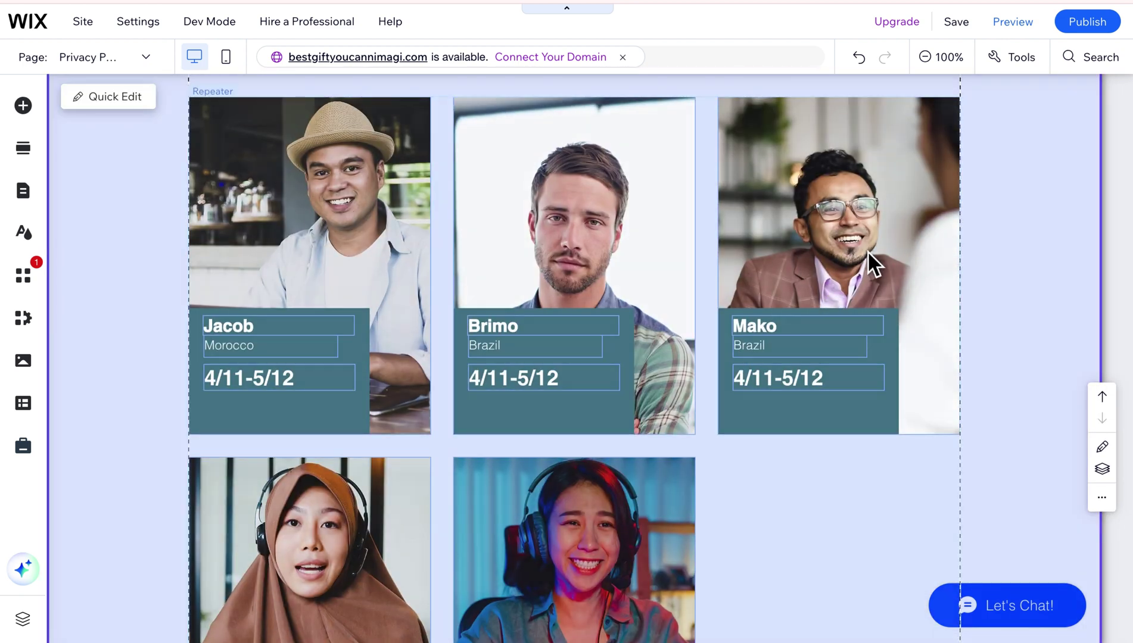
Link the button over the third repeater item to the Terms & Conditions page, opening in the current window.
left_click(873, 258)
left_click(874, 268)
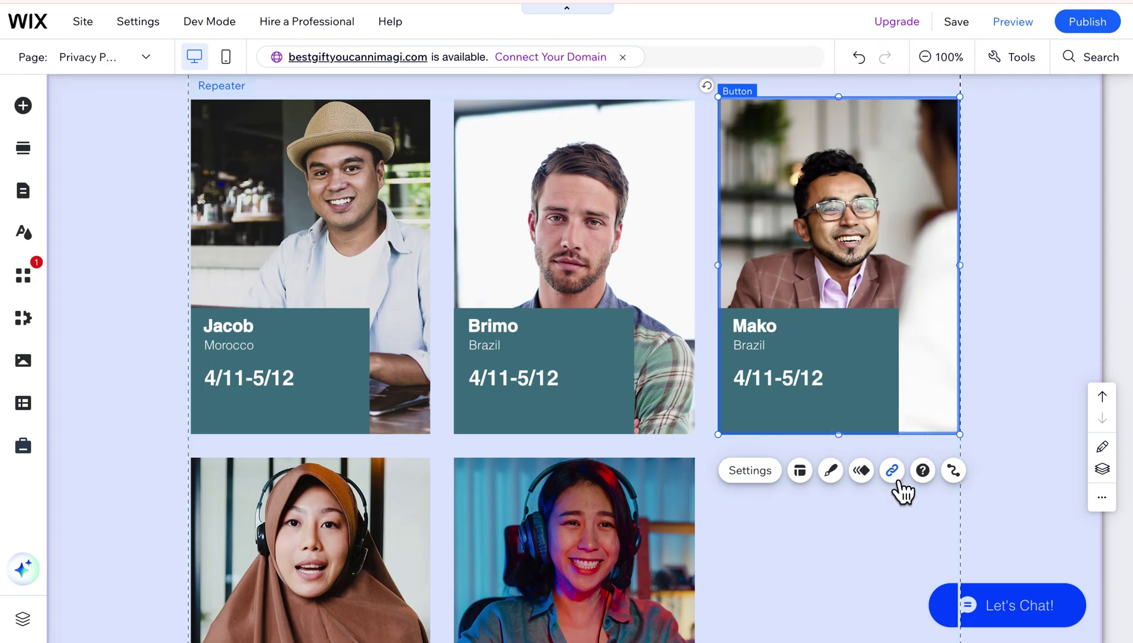
left_click(897, 484)
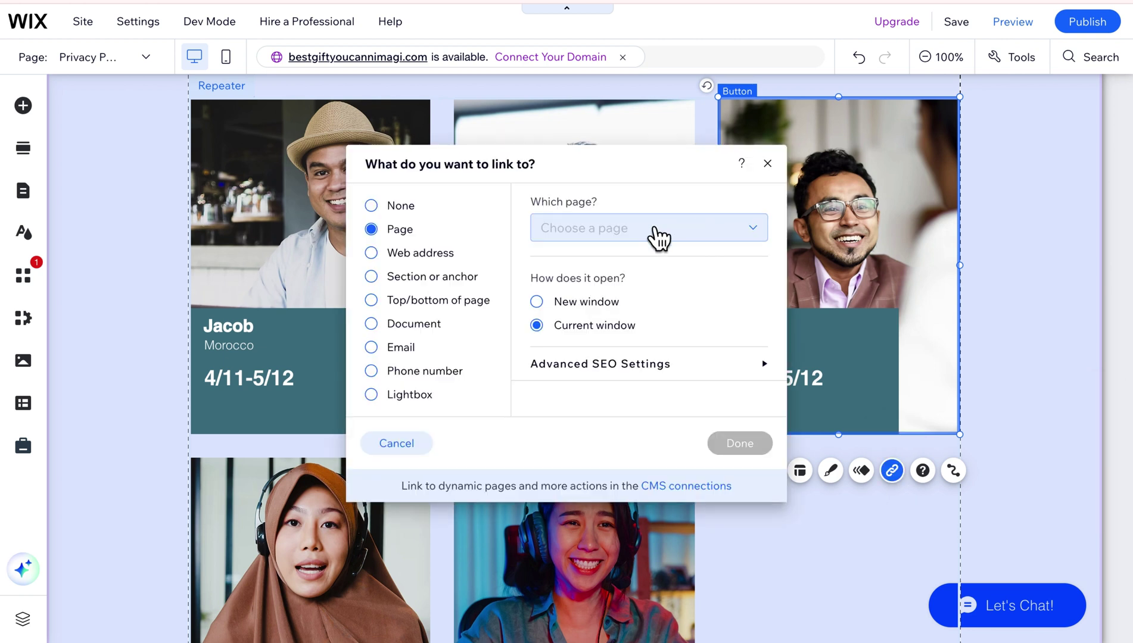
left_click(649, 227)
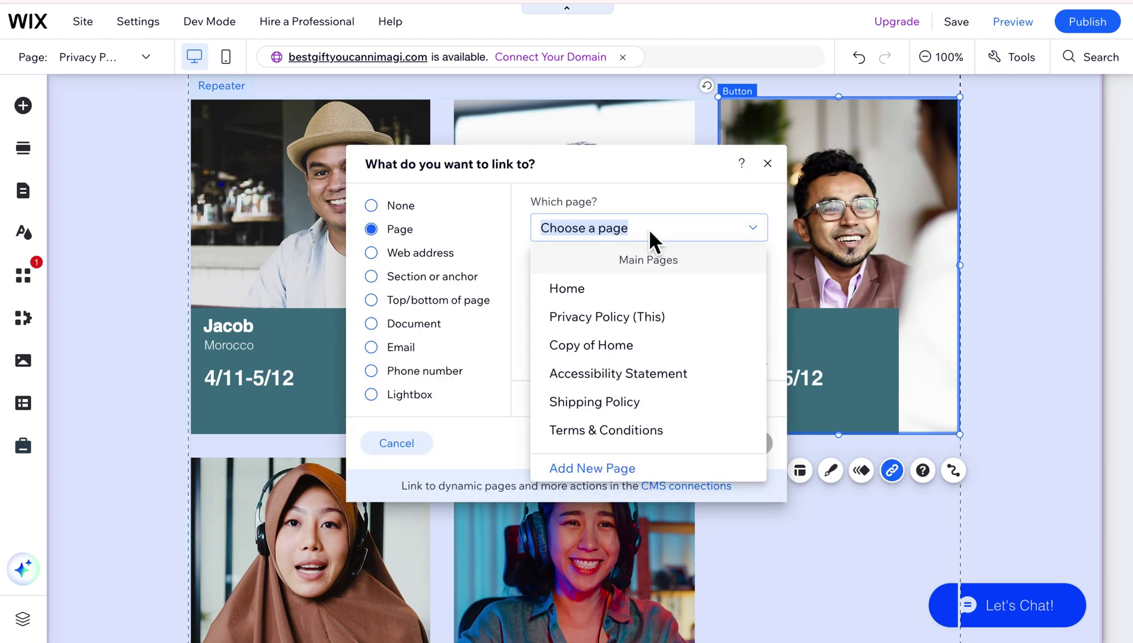
scroll(659, 368, "down", 1)
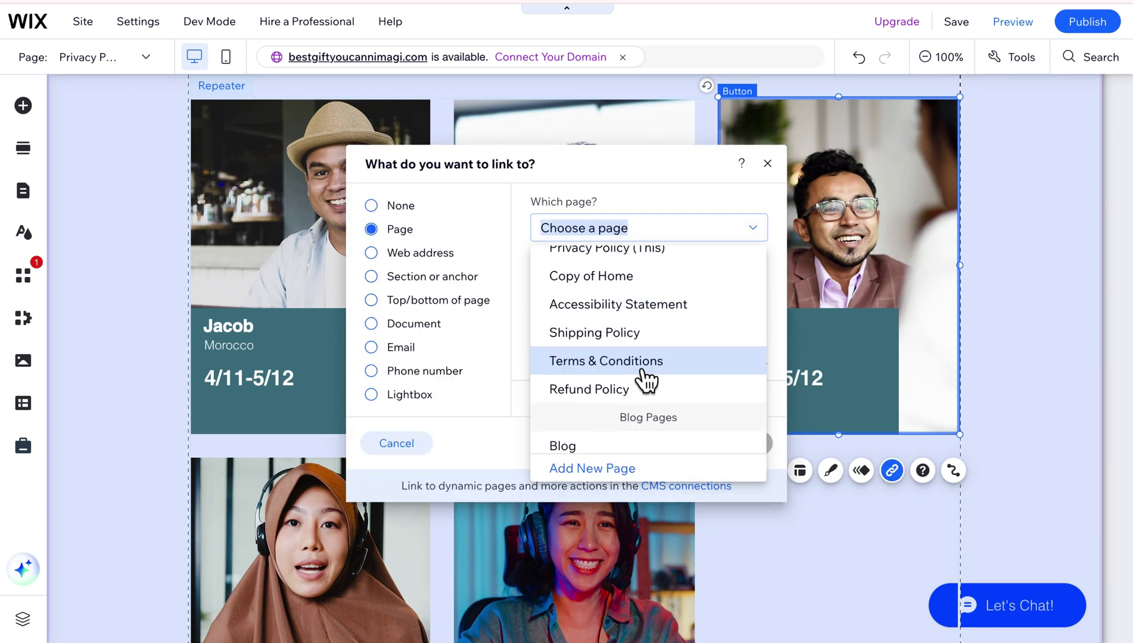
left_click(667, 366)
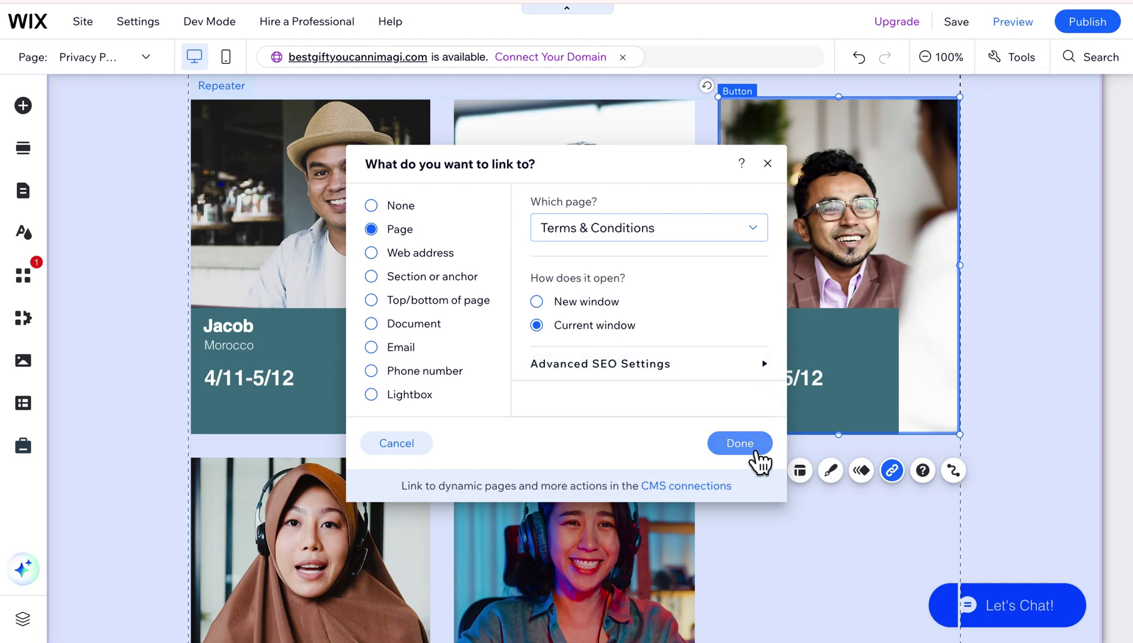
left_click(762, 452)
Link the button over the fourth repeater item, in the second row, to the Refund Policy page.
scroll(845, 324, "down", 5)
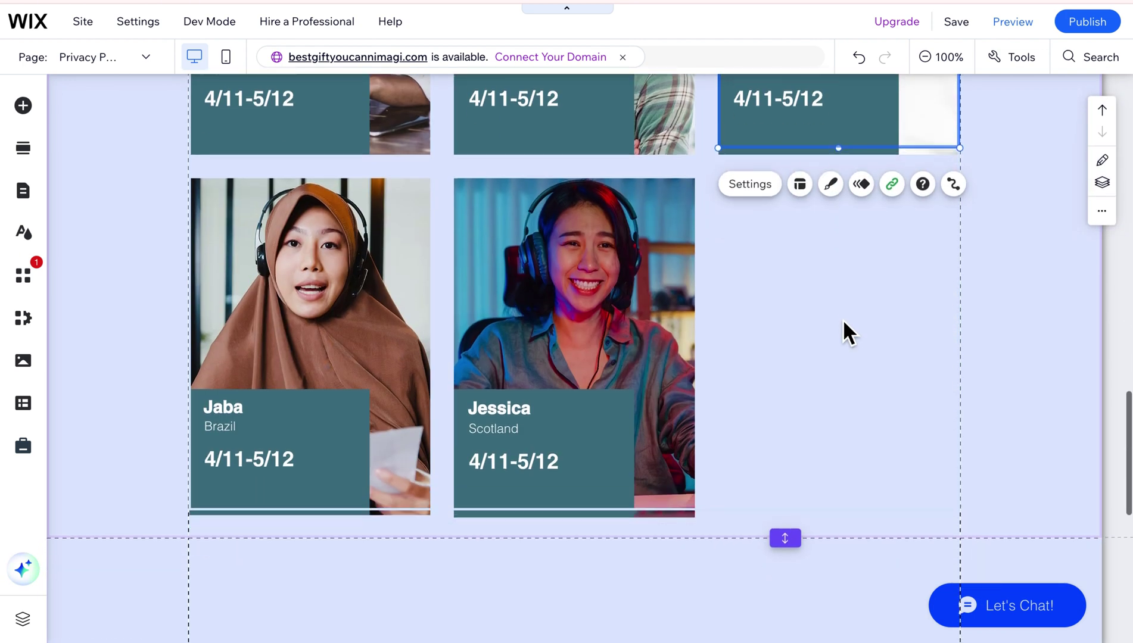
left_click(318, 345)
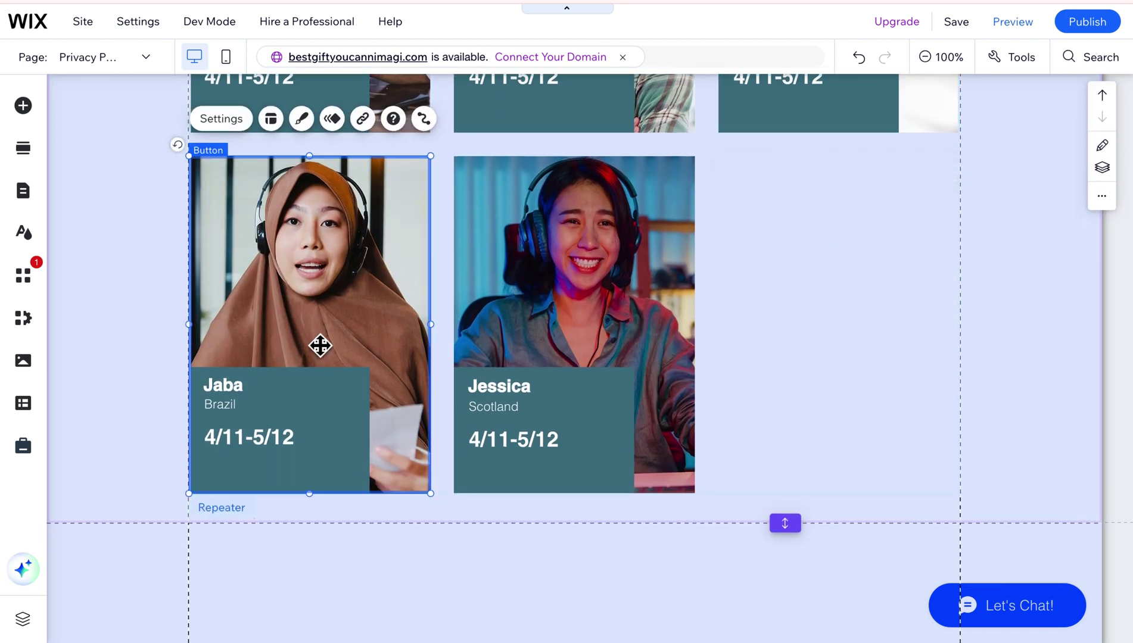
left_click(362, 119)
left_click(583, 234)
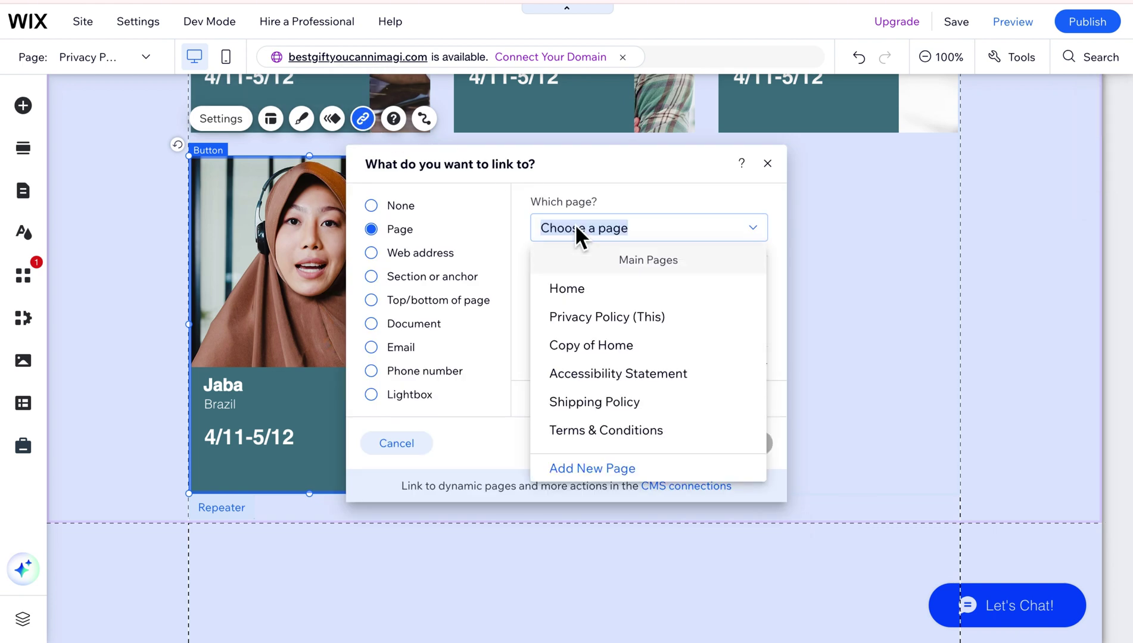
scroll(612, 376, "down", 1)
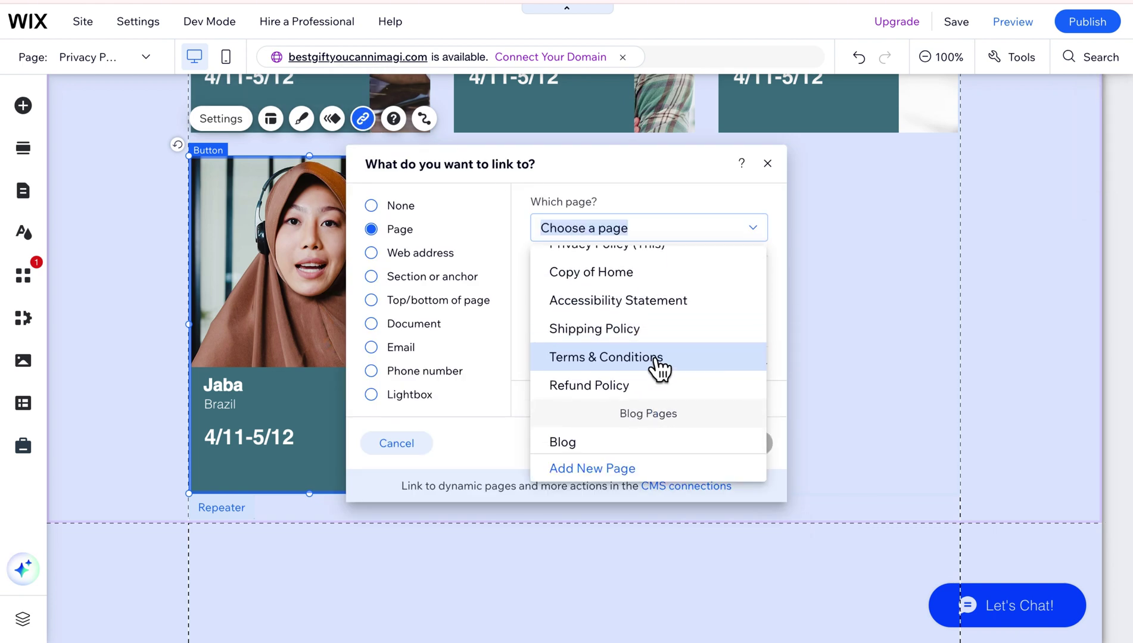
left_click(611, 390)
left_click(740, 443)
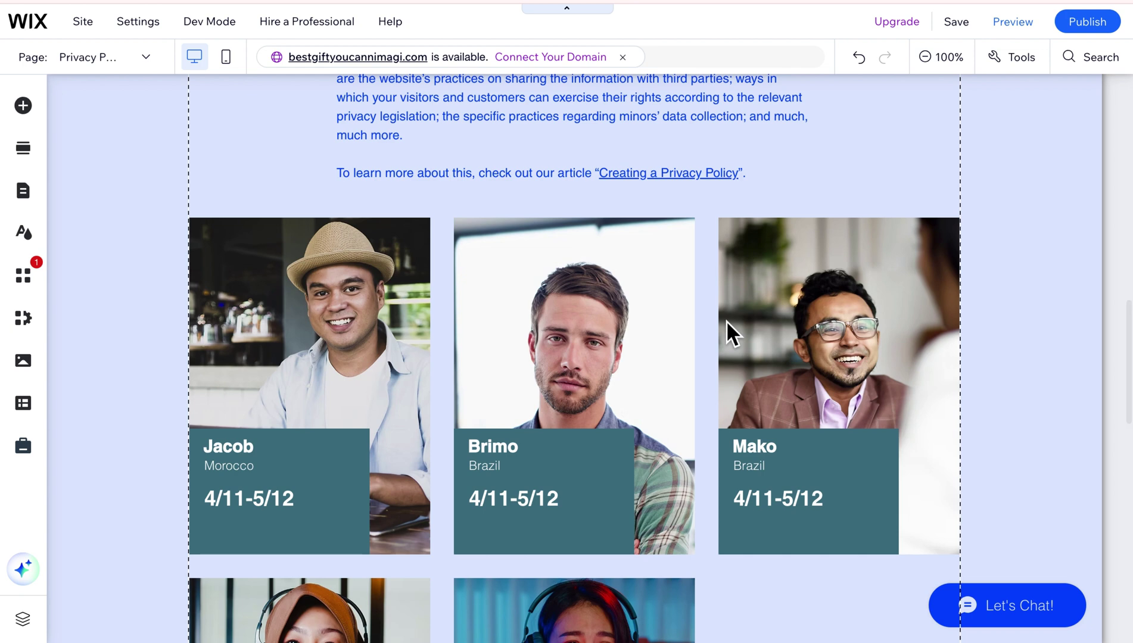
Preview the site and test the fourth repeater item's link on the Privacy Policy page.
scroll(727, 329, "down", 2)
scroll(751, 297, "down", 2)
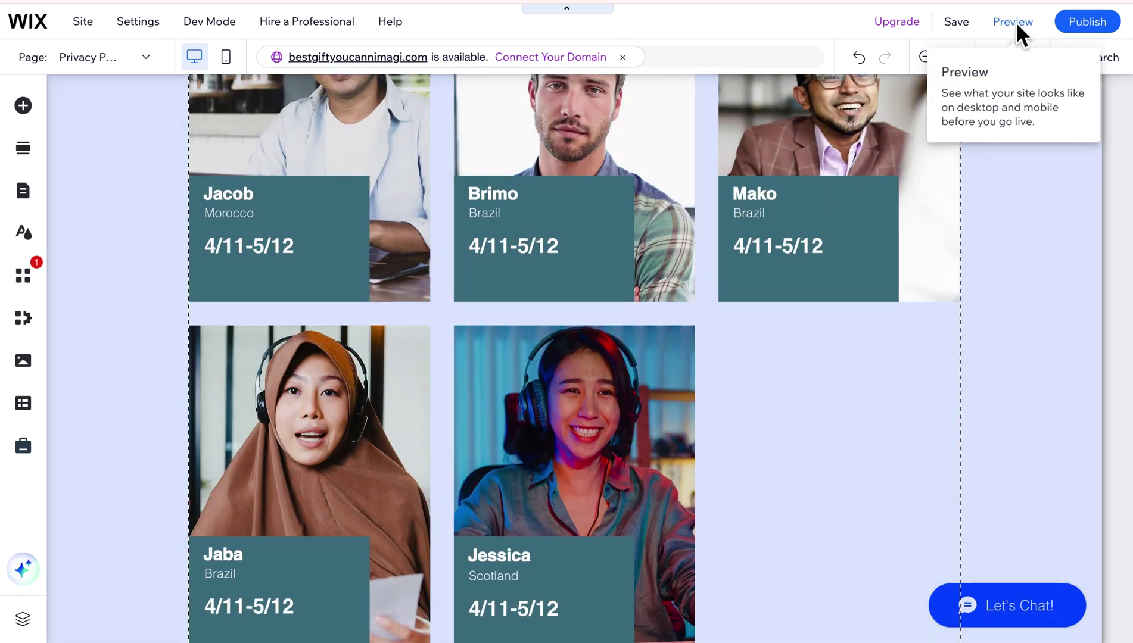
left_click(1011, 24)
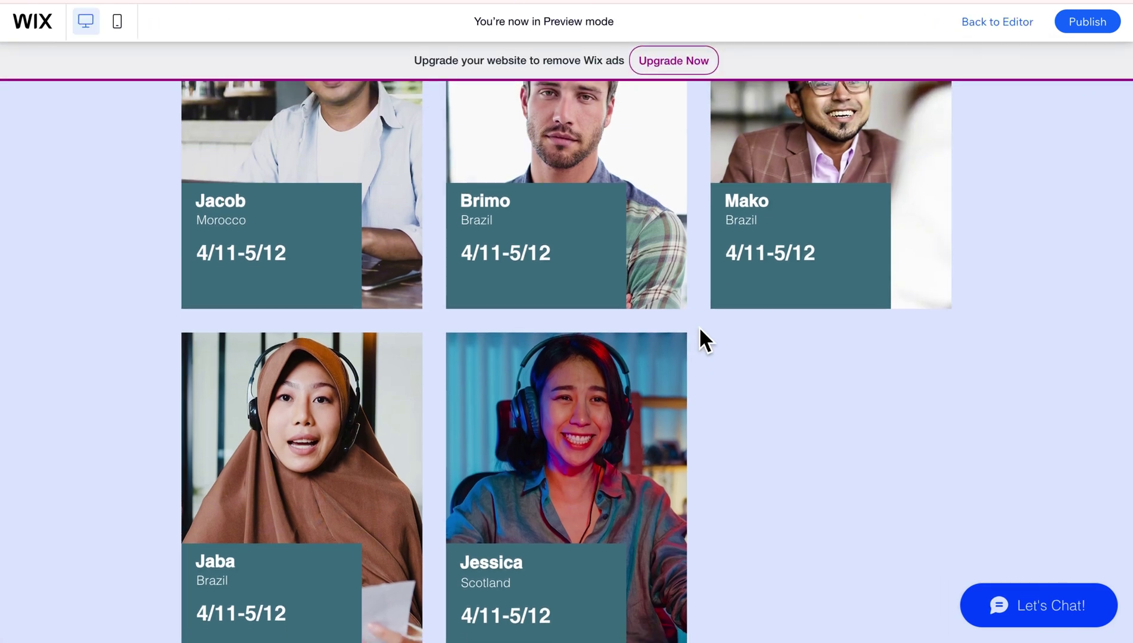
scroll(699, 334, "up", 3)
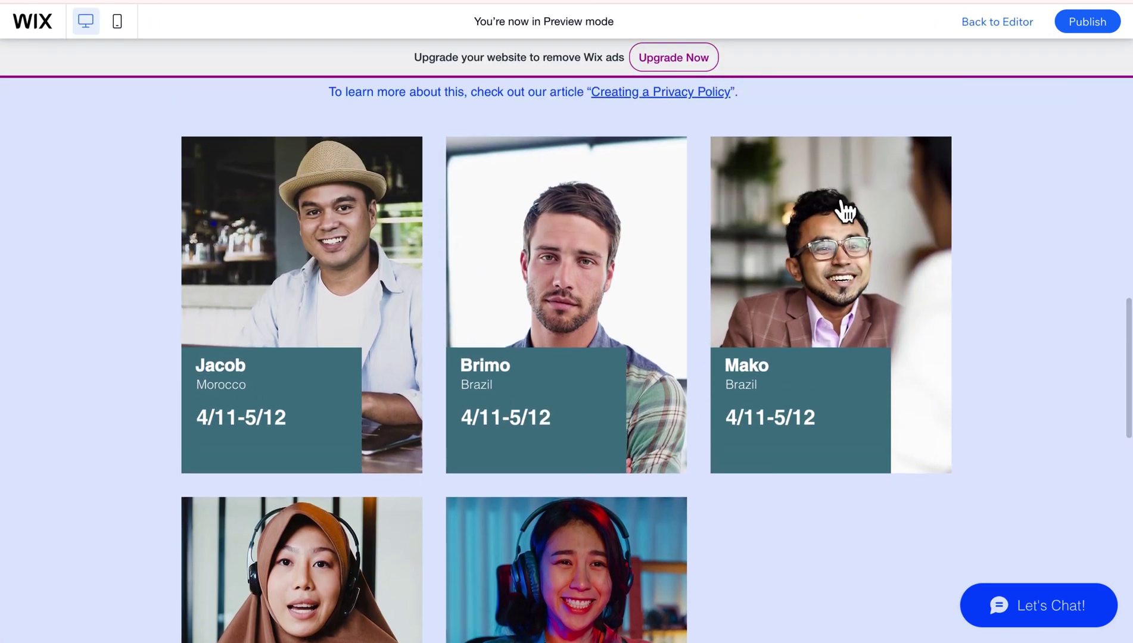
scroll(755, 322, "down", 3)
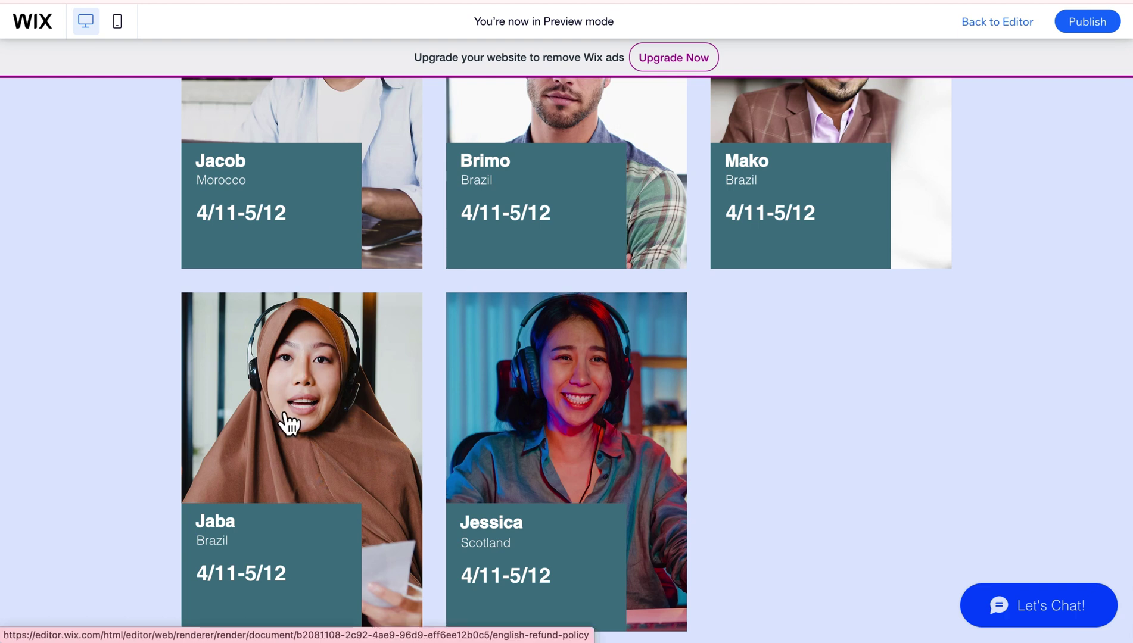
left_click(286, 413)
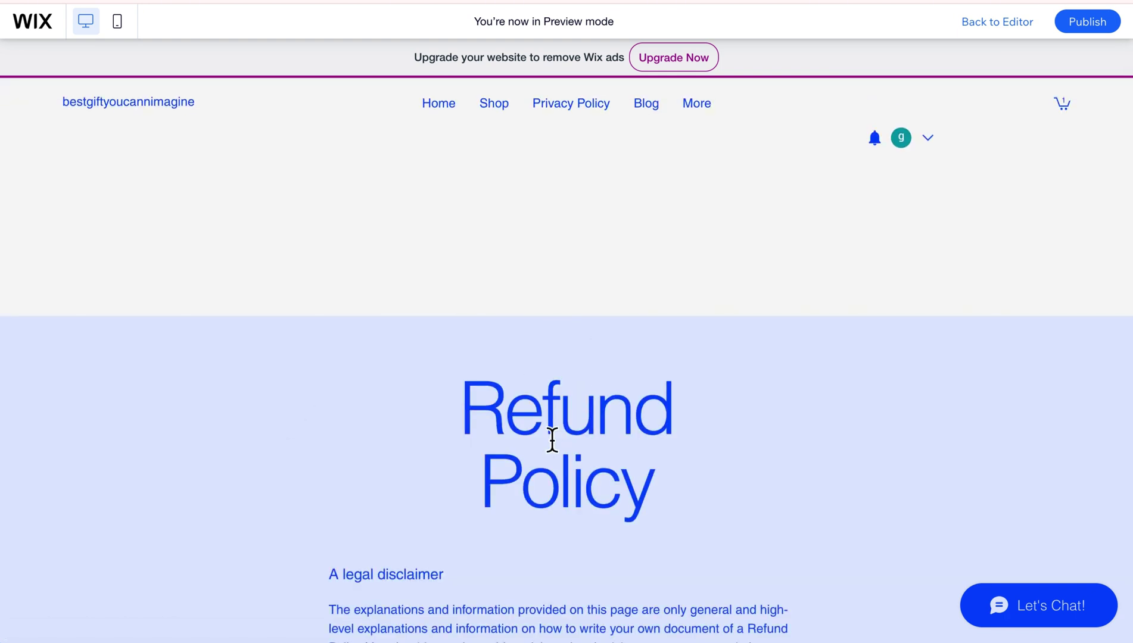
Return to the Privacy Policy page in the preview and test the third repeater item's link.
left_click(580, 113)
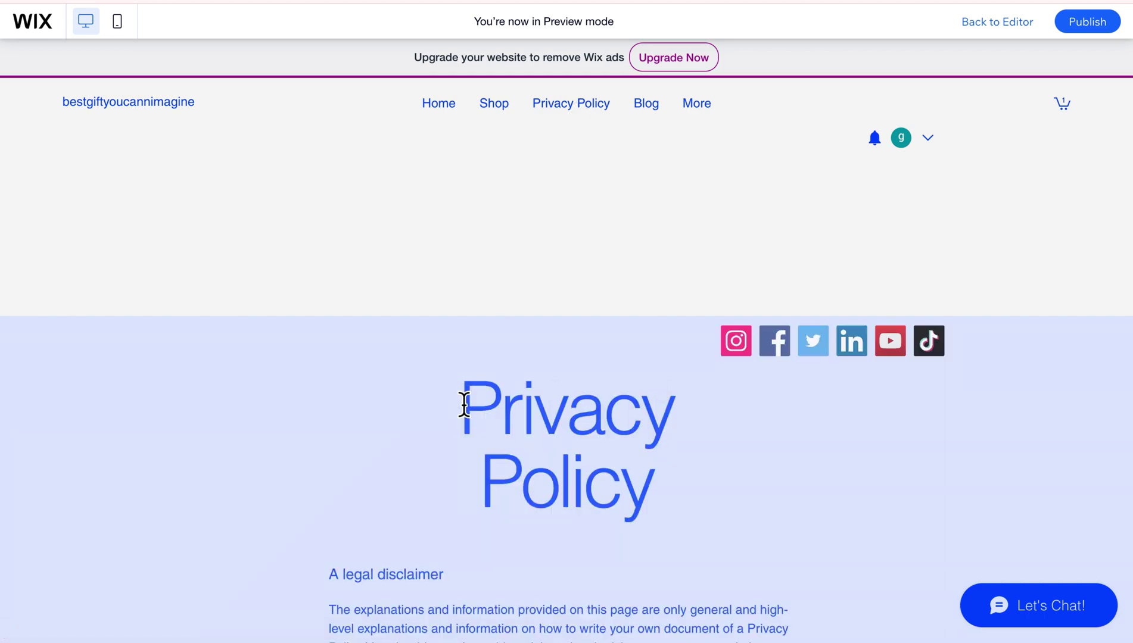
scroll(464, 406, "down", 5)
scroll(464, 405, "down", 10)
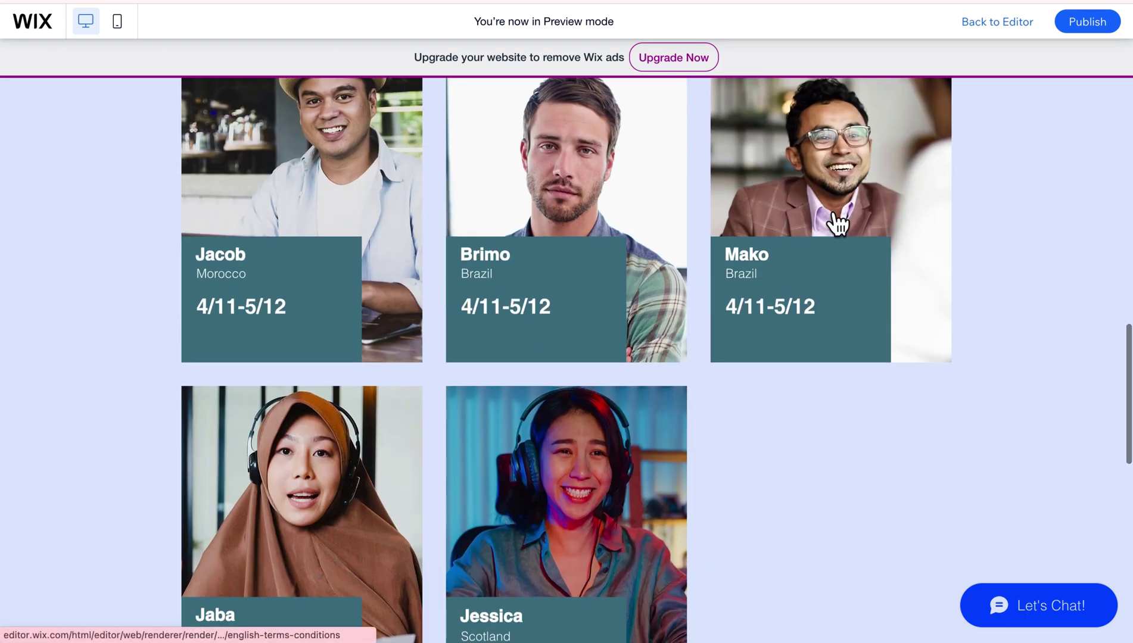
left_click(851, 199)
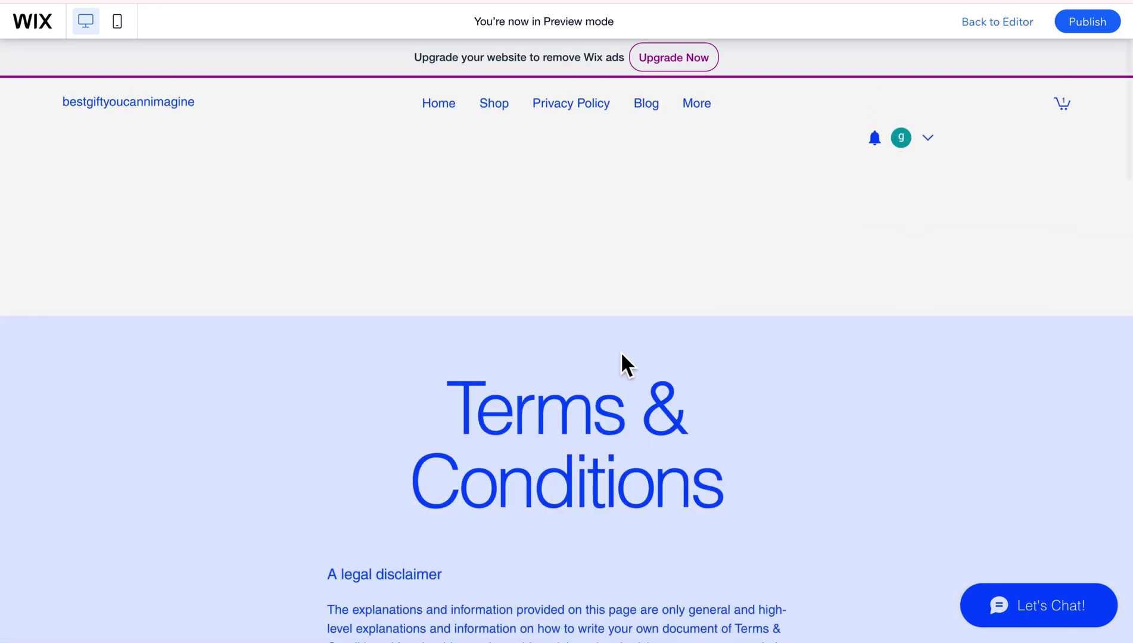
scroll(622, 364, "down", 2)
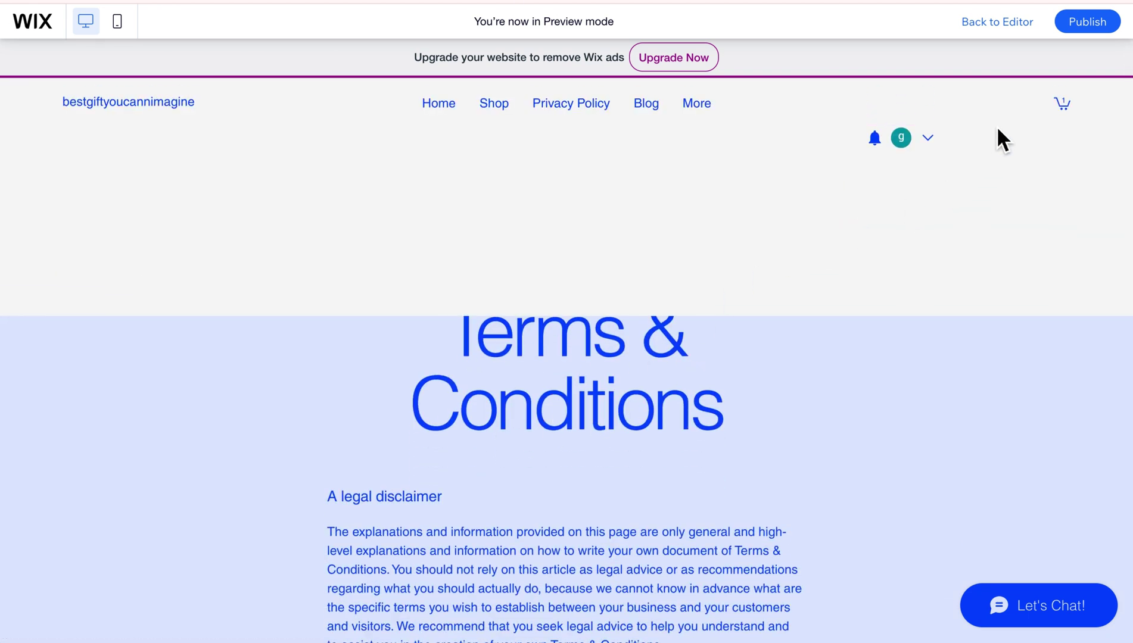
Leave the preview and browse the ready-made repeater designs among the list elements that can be added.
left_click(1007, 24)
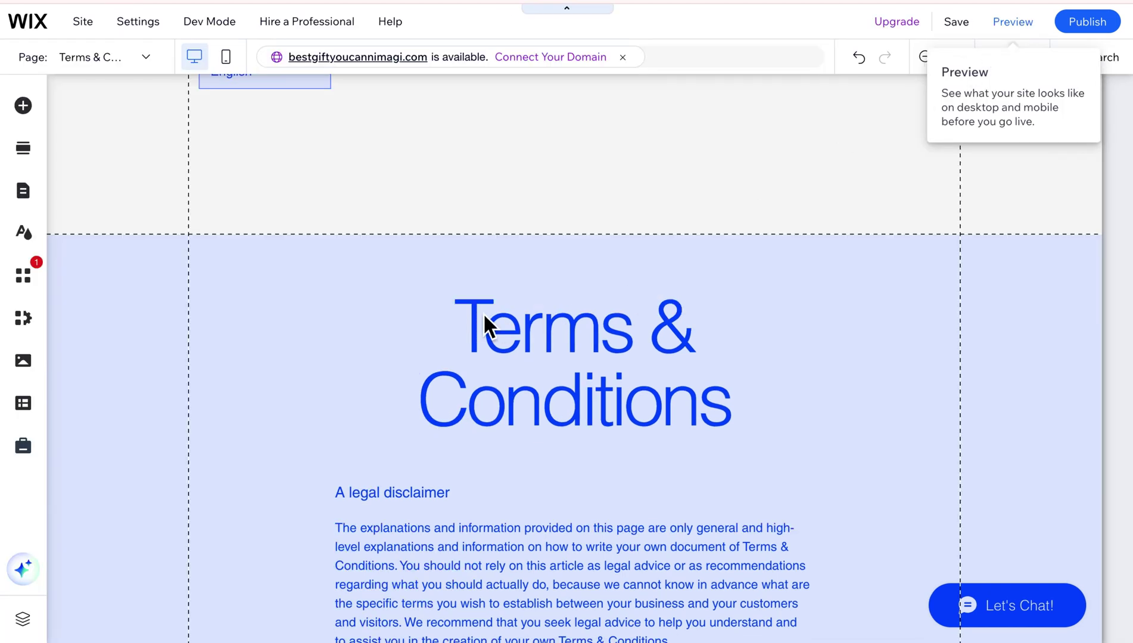
left_click(22, 106)
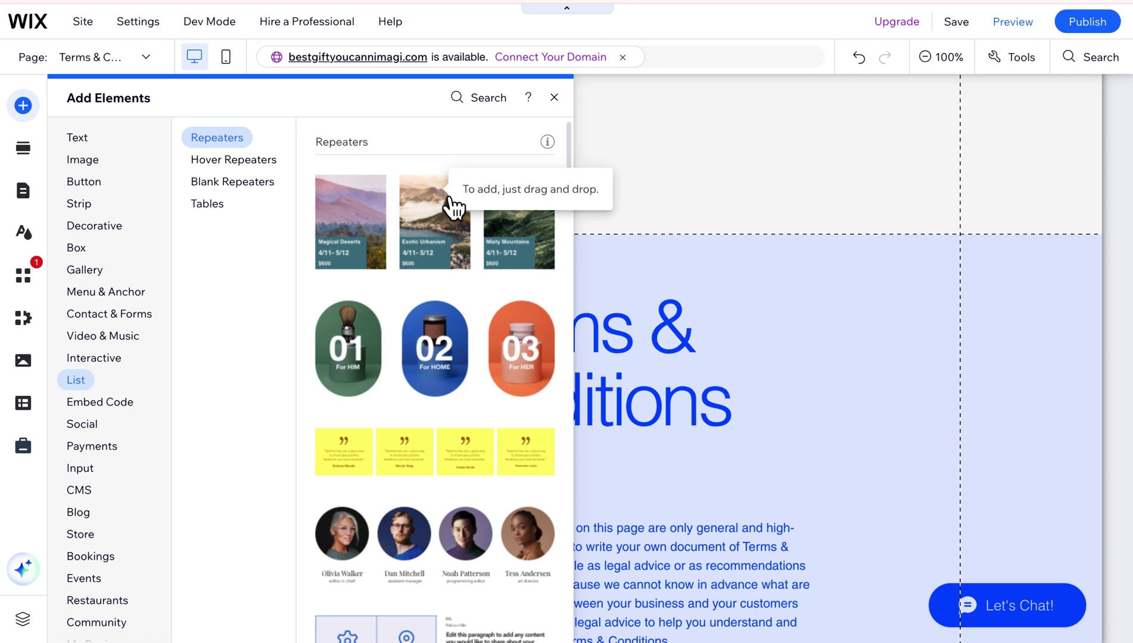
scroll(417, 417, "down", 2)
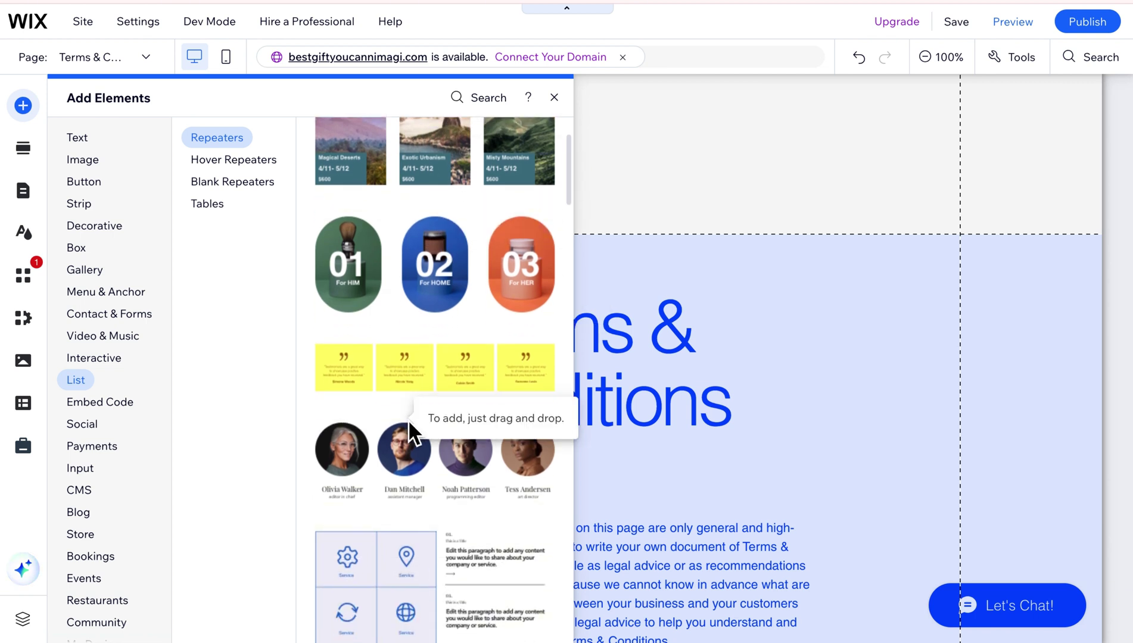
scroll(411, 426, "down", 1)
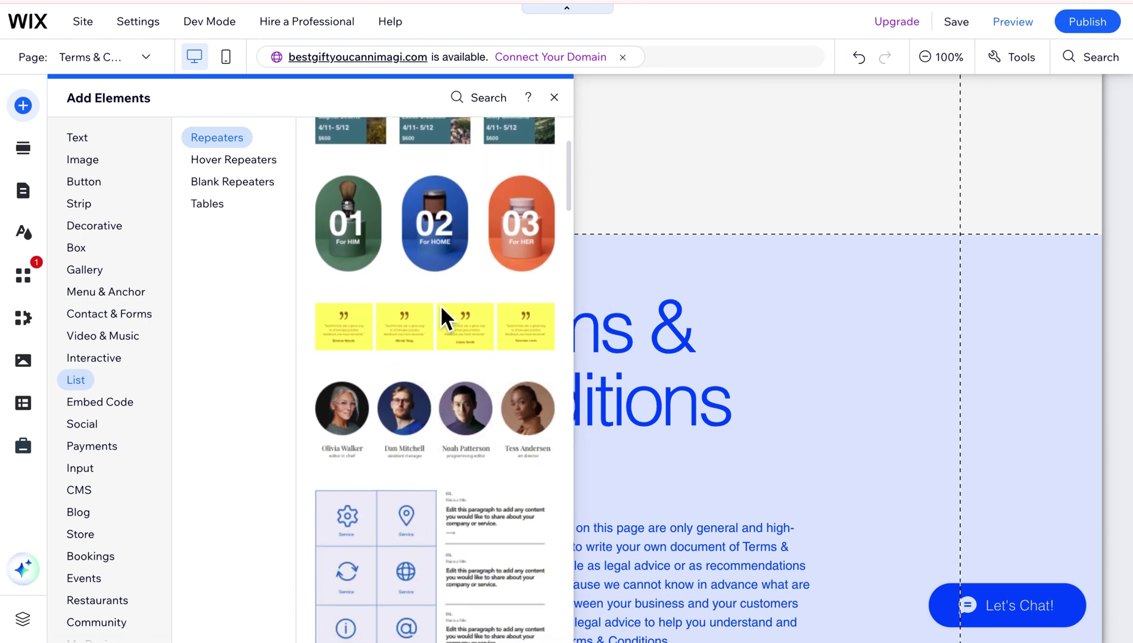
scroll(445, 322, "down", 5)
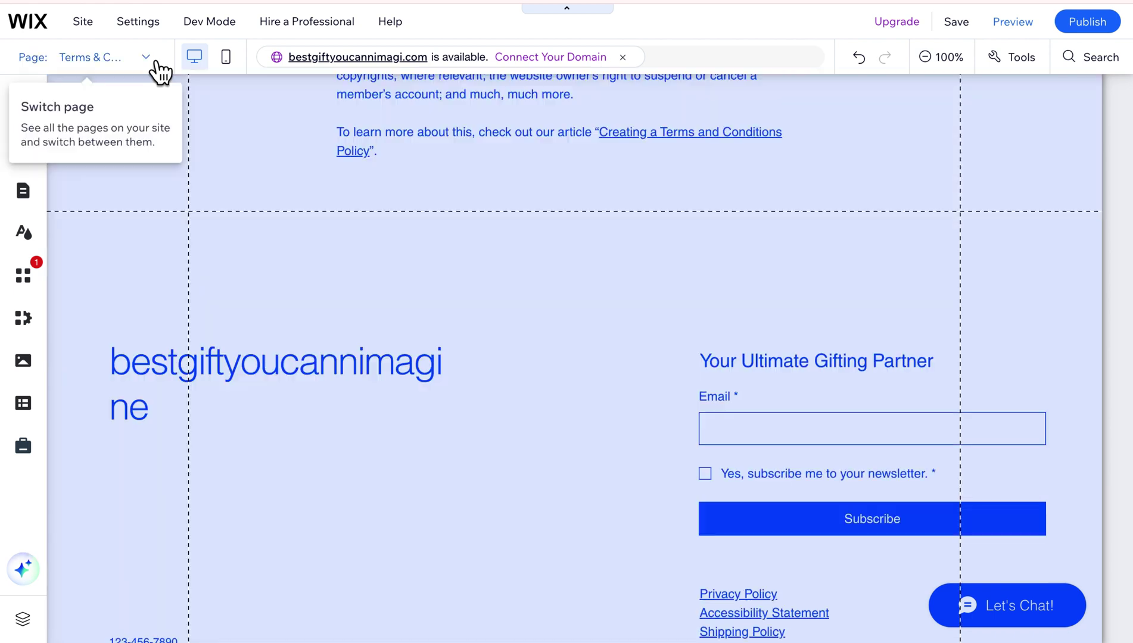
Switch the editor from the Terms & Conditions page to the Privacy Policy page.
left_click(149, 56)
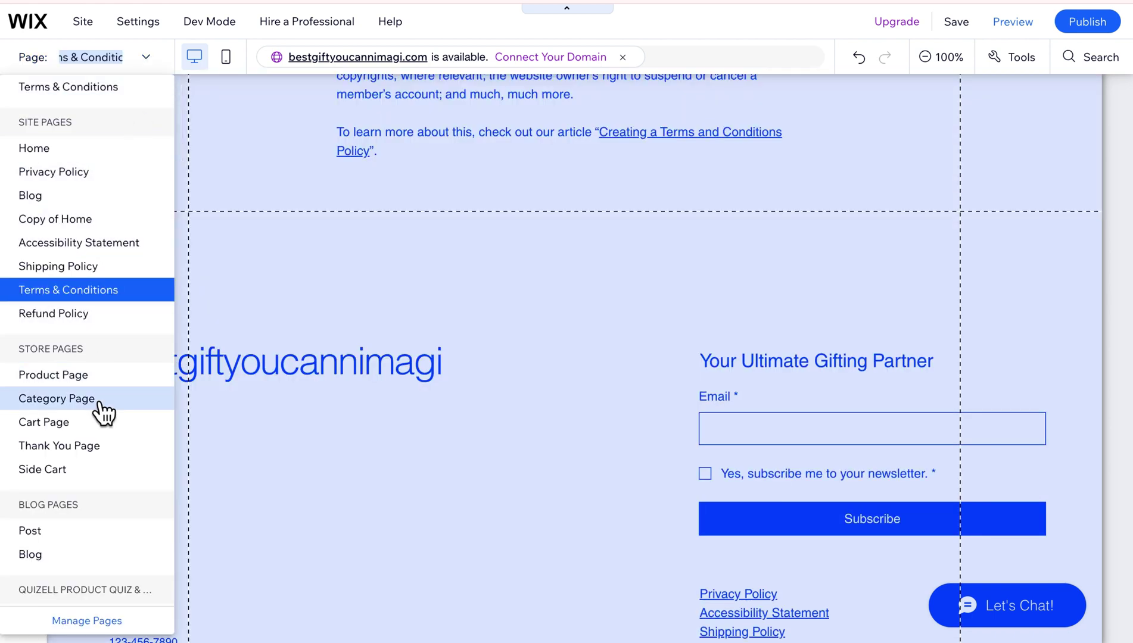
scroll(101, 268, "up", 2)
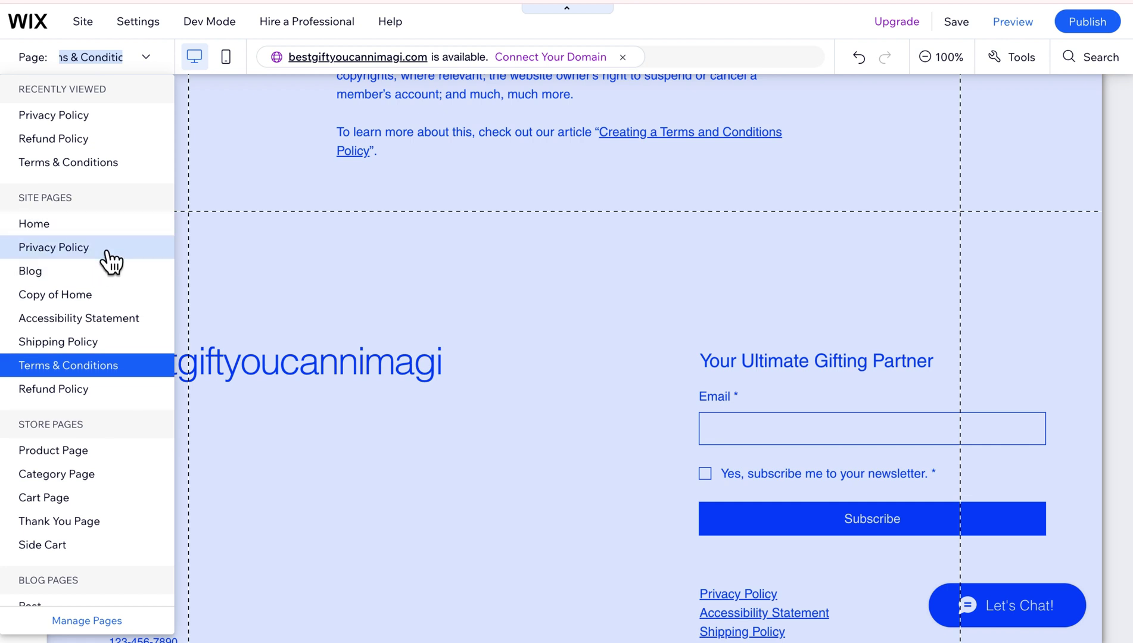
left_click(100, 246)
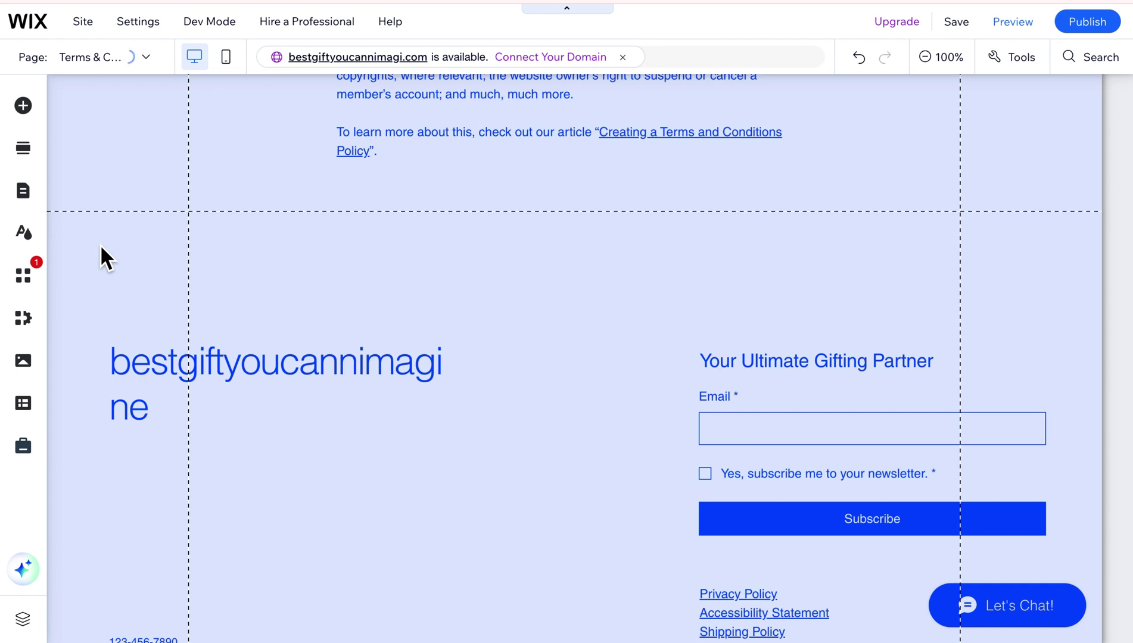